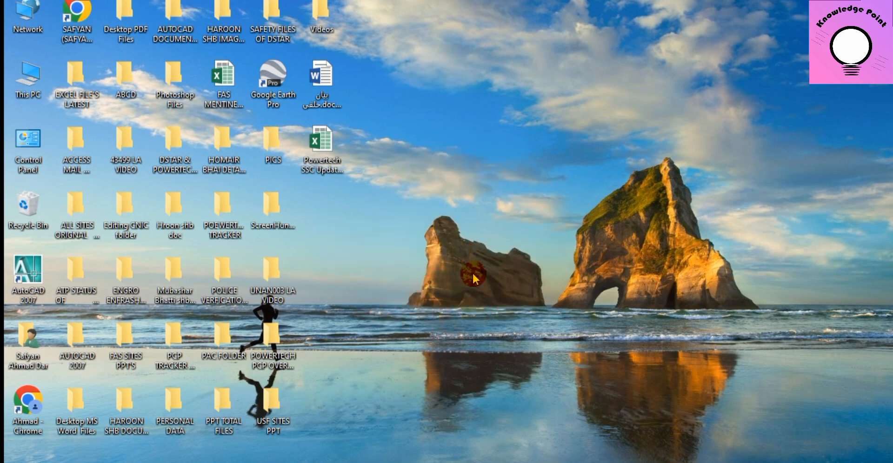
# Open Word and start a new blank document, dismissing the Office activation wizard
pyautogui.click(773, 461)
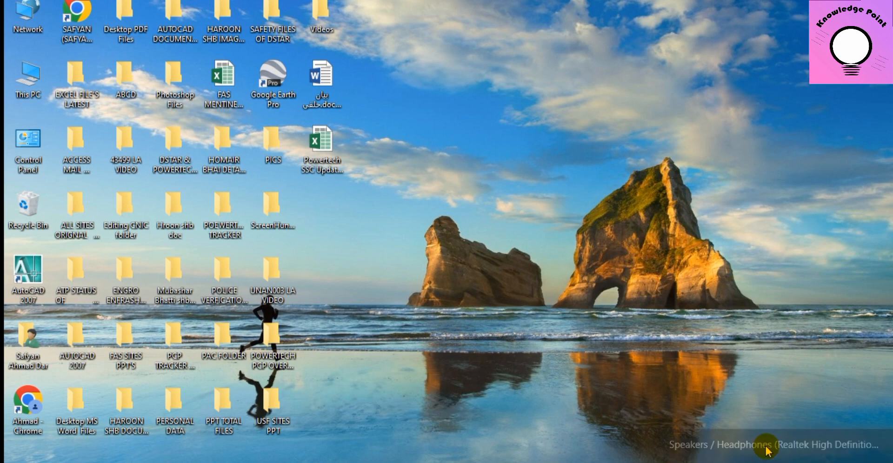
pyautogui.moveTo(756, 446); pyautogui.dragTo(622, 434)
pyautogui.click(619, 234)
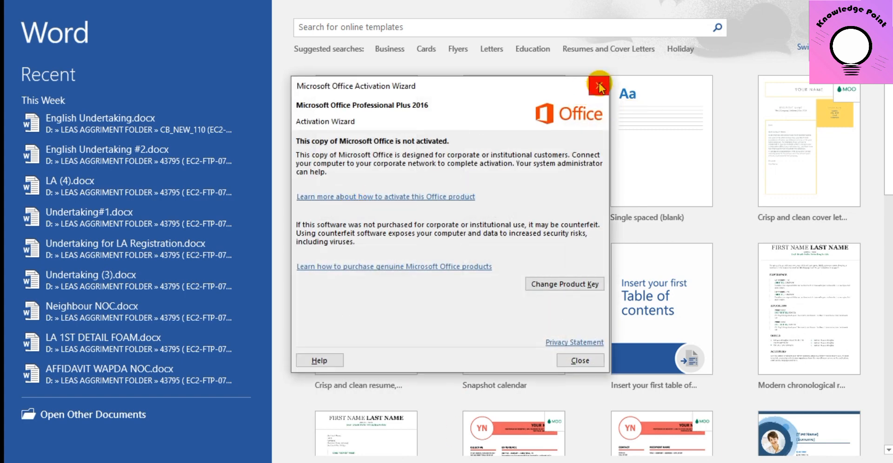
pyautogui.click(599, 87)
pyautogui.click(364, 122)
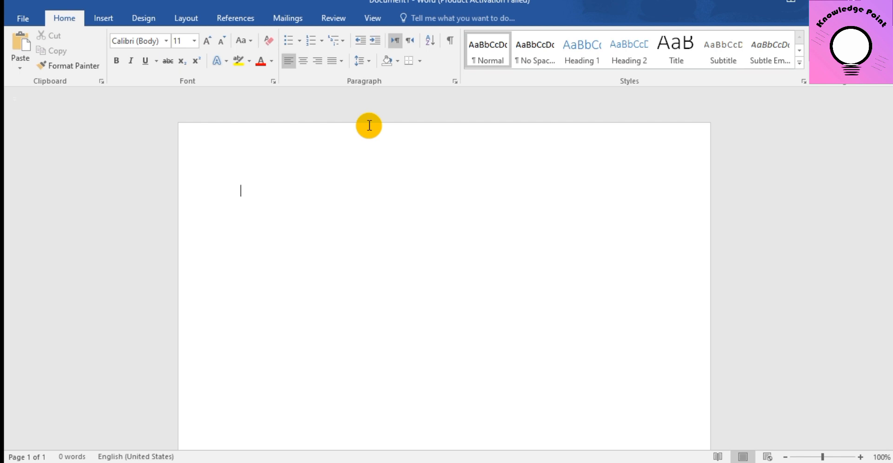
# Insert the built-in Austin cover page and look over its title, subtitle and abstract placeholders
pyautogui.click(104, 18)
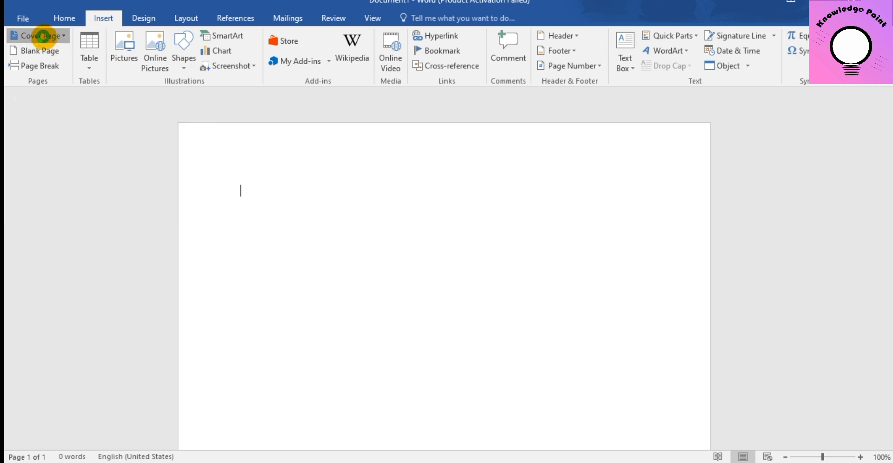
pyautogui.click(42, 36)
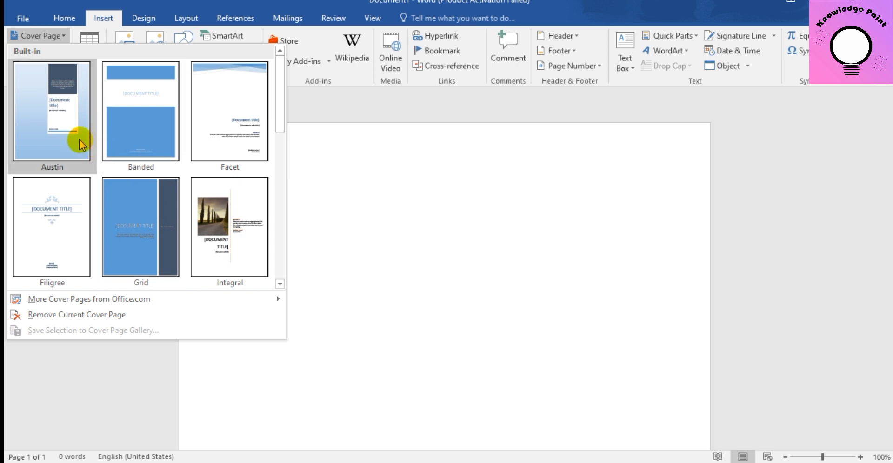
pyautogui.click(80, 140)
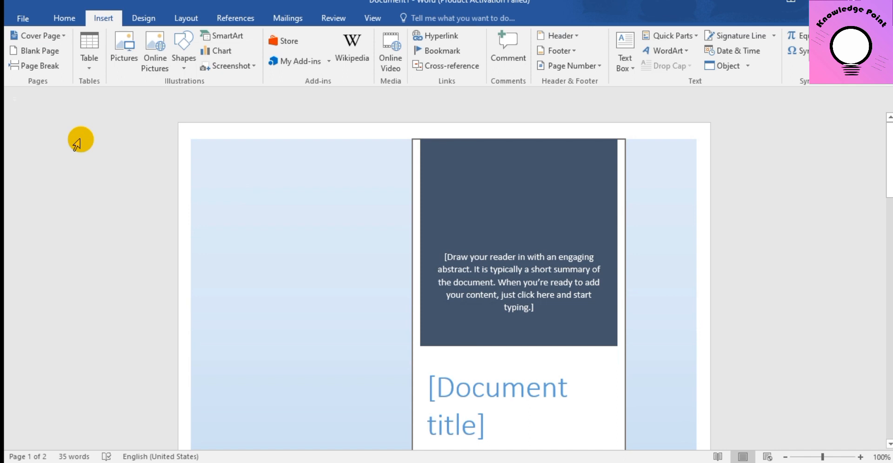
pyautogui.scroll(-1, 391, 263)
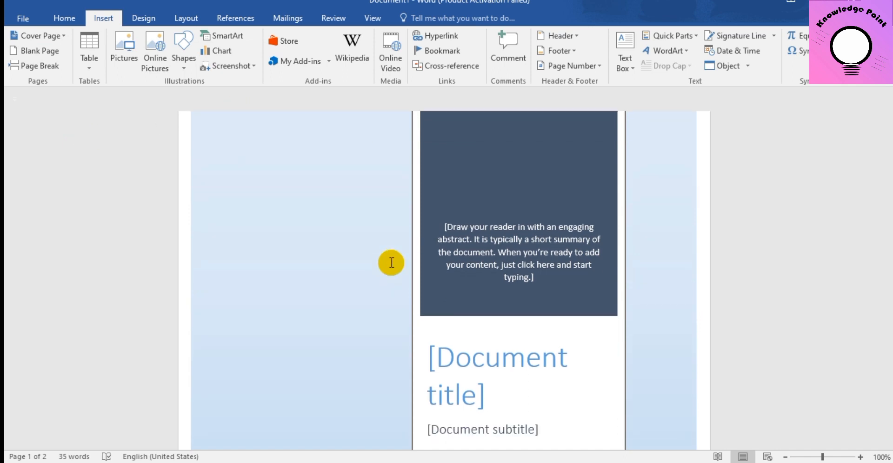
pyautogui.scroll(-1, 391, 263)
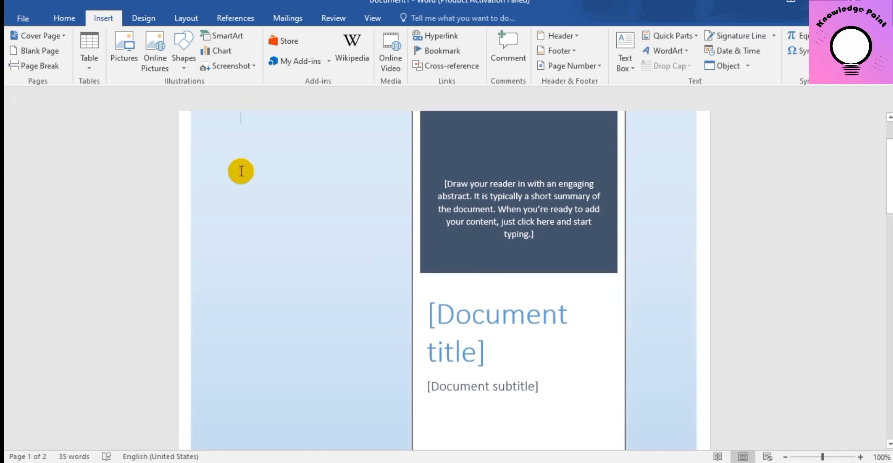
pyautogui.scroll(2, 241, 171)
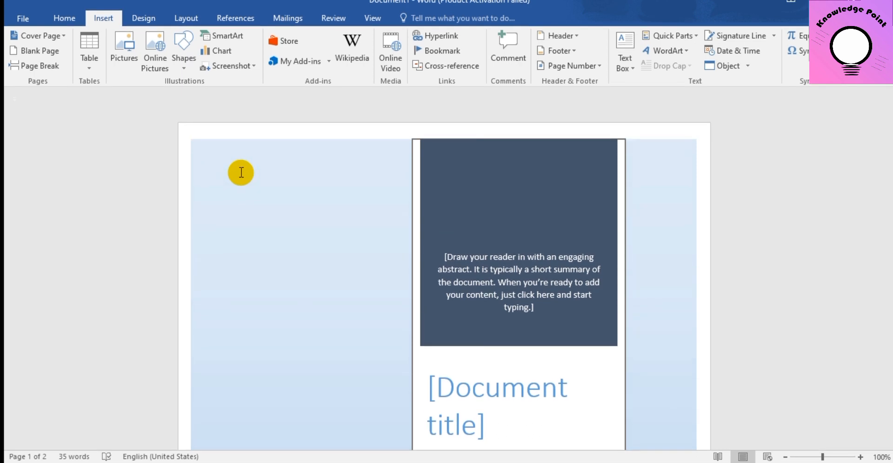
pyautogui.scroll(-5, 241, 172)
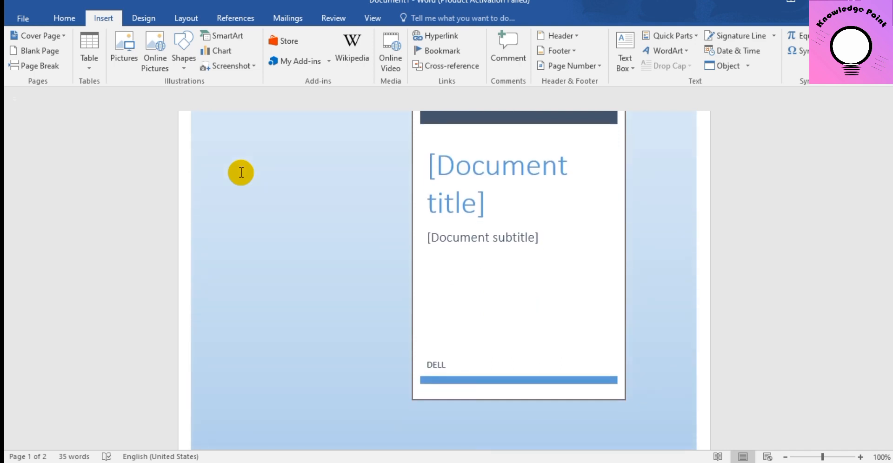
pyautogui.scroll(3, 241, 173)
pyautogui.click(484, 327)
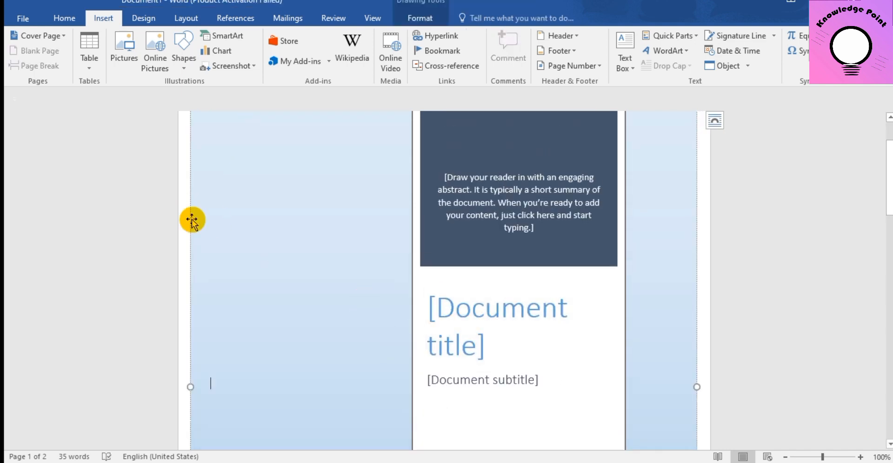
pyautogui.scroll(2, 192, 220)
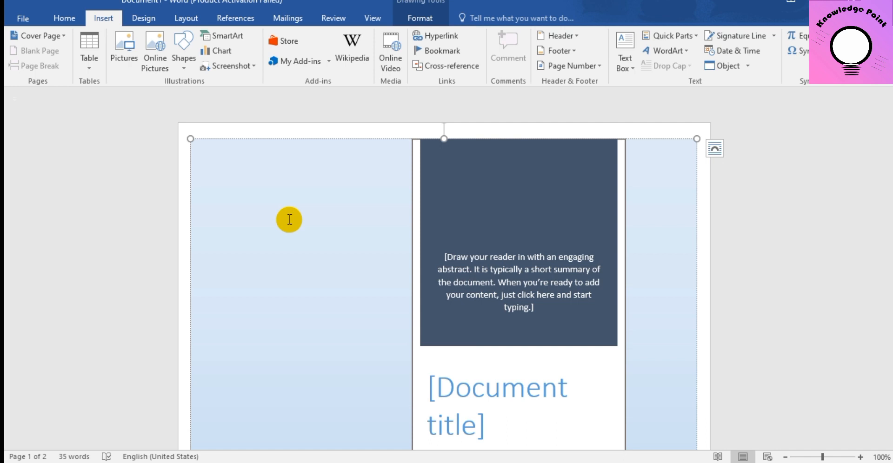
# Try the Filigree cover page in place of the Austin one and undo both cover page insertions
pyautogui.click(39, 37)
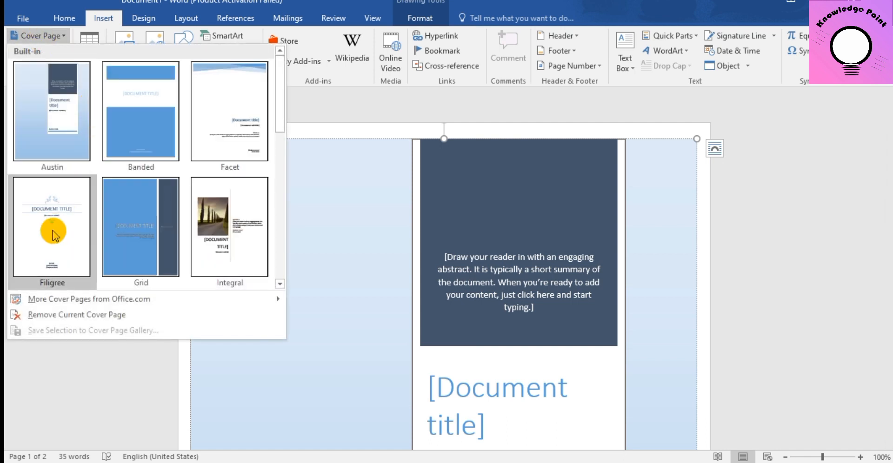
pyautogui.click(54, 232)
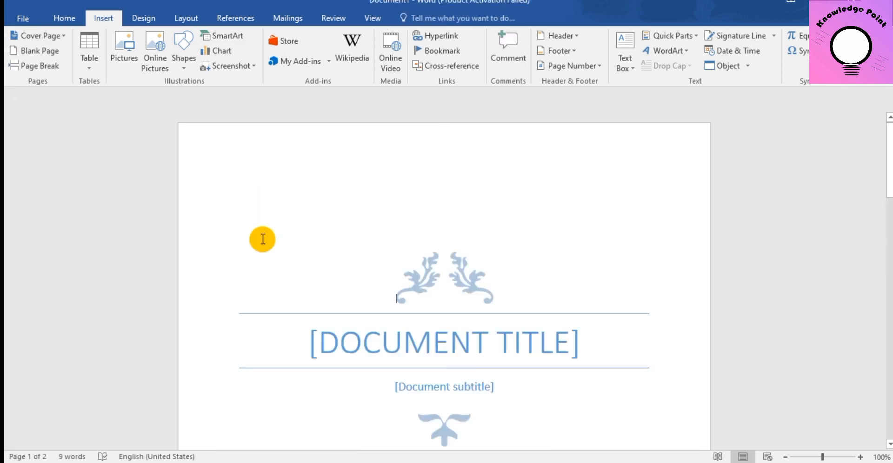
pyautogui.scroll(-3, 263, 239)
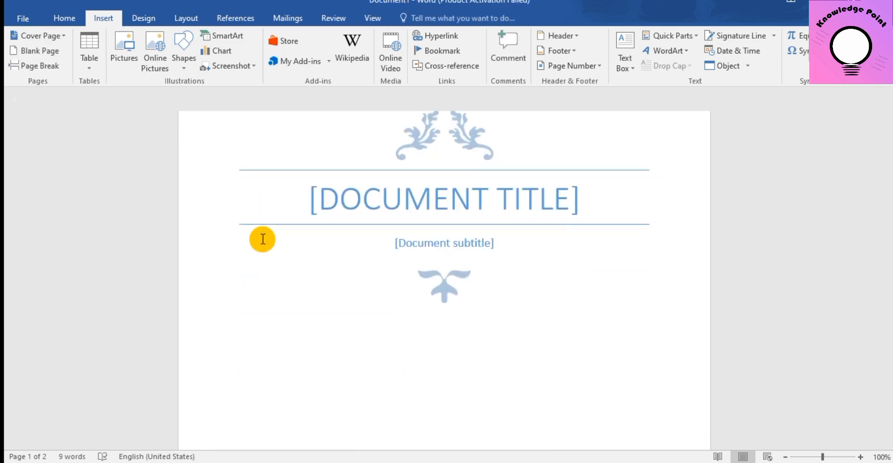
pyautogui.scroll(1, 403, 262)
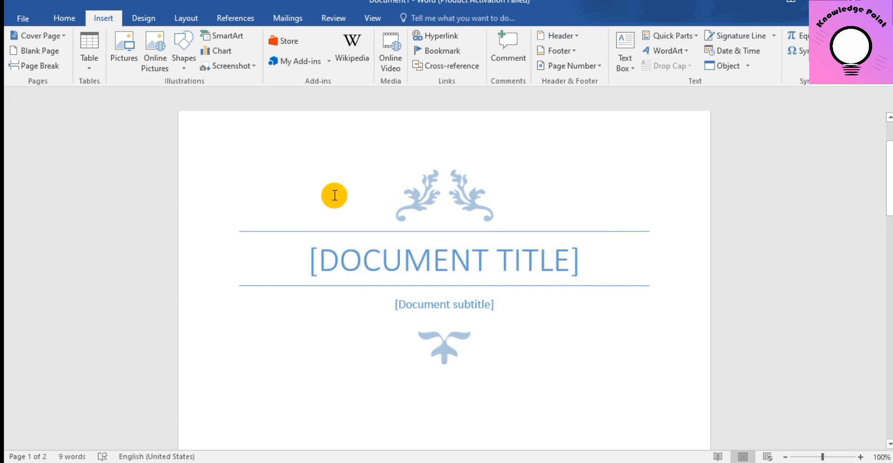
pyautogui.hotkey('ctrl', 'z')
pyautogui.hotkey('ctrl', 'z')
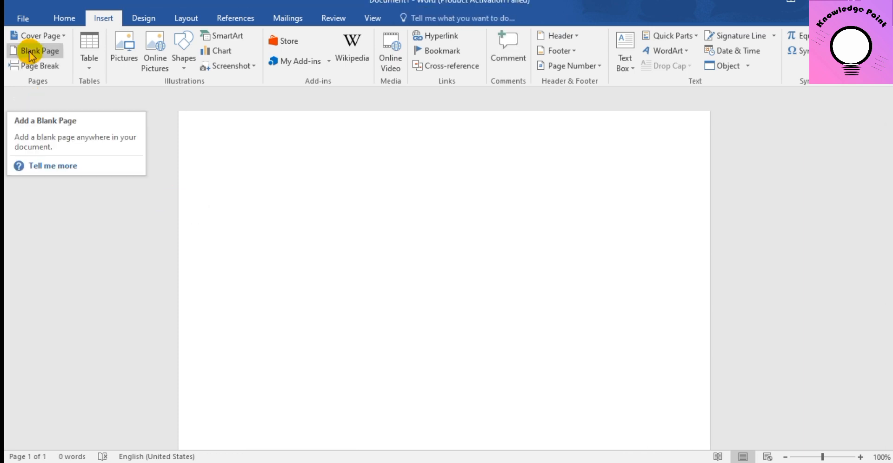
# Insert the Whisp cover page, view it as a whole page at reduced zoom, and undo the insertion
pyautogui.click(39, 36)
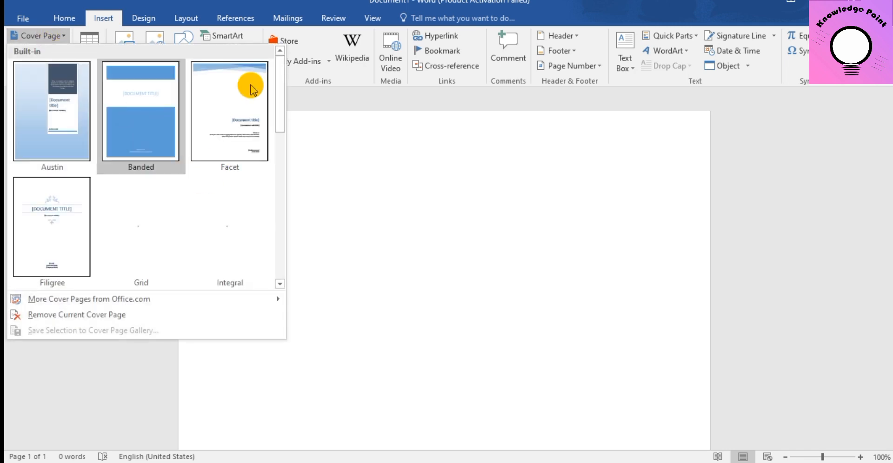
pyautogui.moveTo(284, 112); pyautogui.dragTo(269, 269)
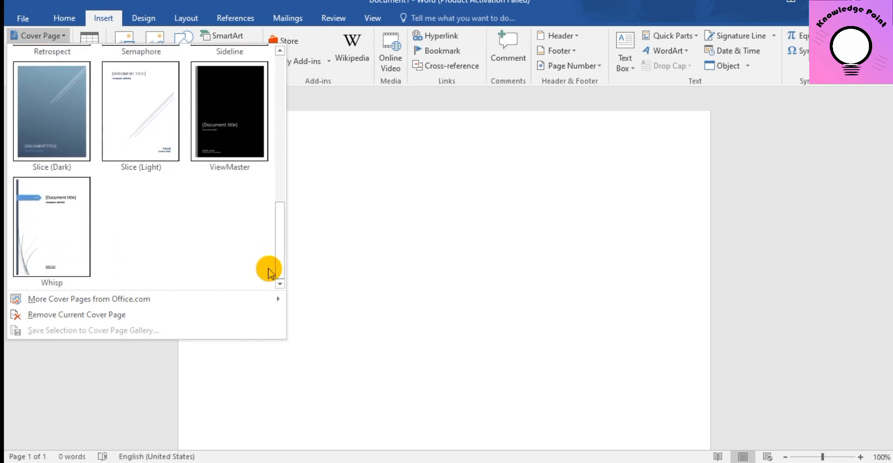
pyautogui.click(51, 236)
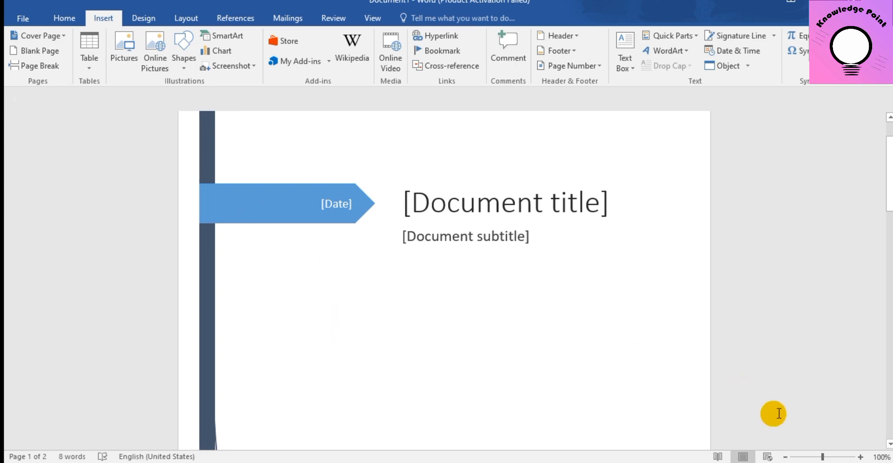
pyautogui.moveTo(822, 457); pyautogui.dragTo(775, 458)
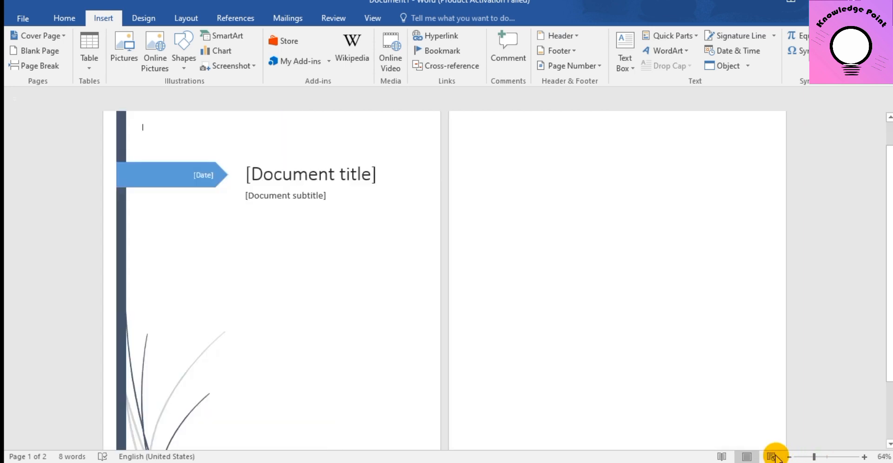
pyautogui.click(819, 456)
pyautogui.click(803, 457)
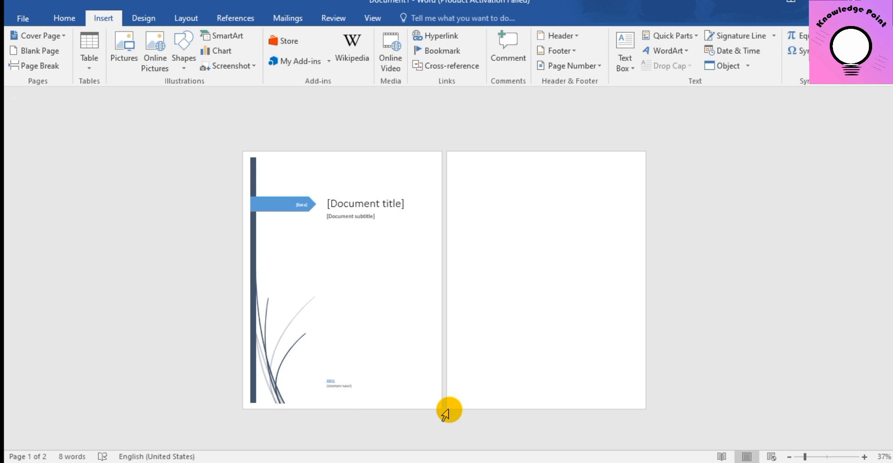
pyautogui.hotkey('ctrl', 'z')
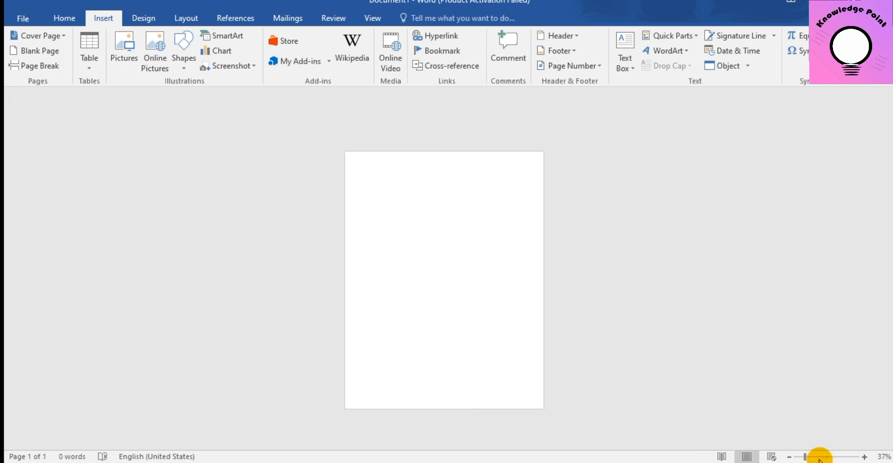
pyautogui.click(826, 457)
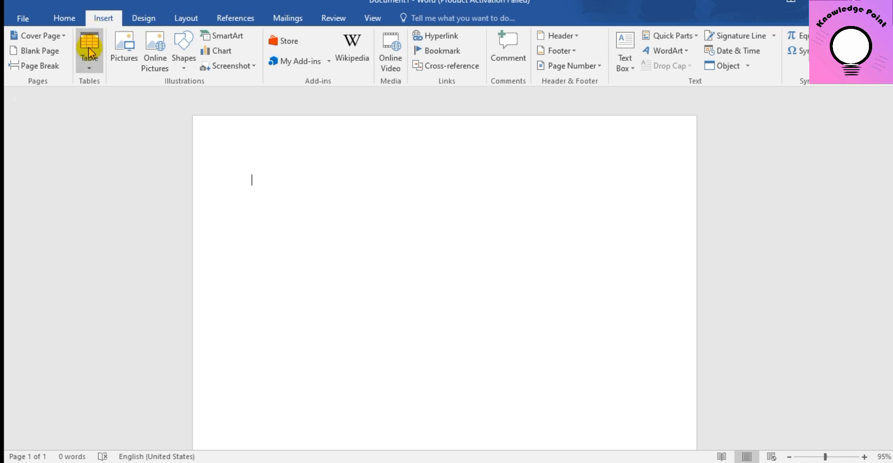
pyautogui.click(89, 51)
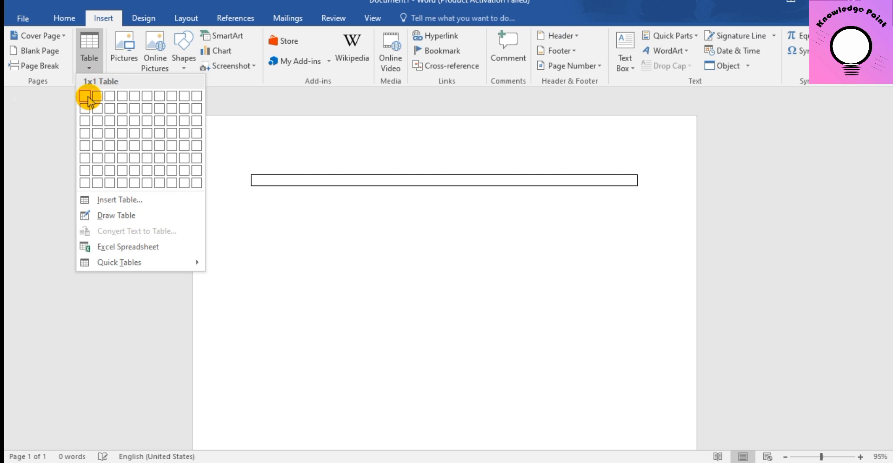
pyautogui.click(93, 51)
pyautogui.click(93, 52)
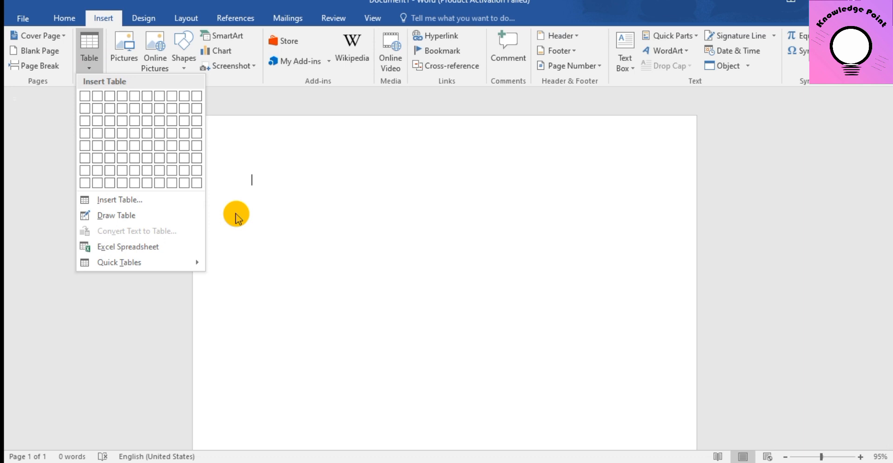
pyautogui.click(235, 215)
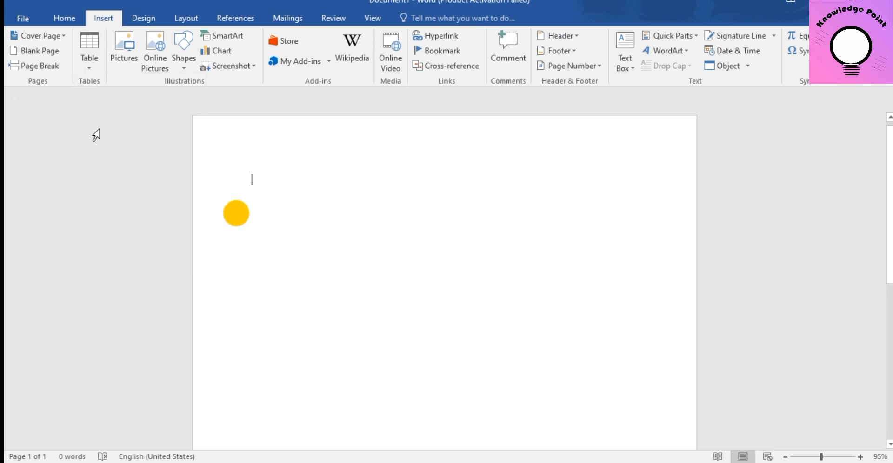
# Insert a table with 50 columns and 20 rows into the blank document
pyautogui.click(90, 50)
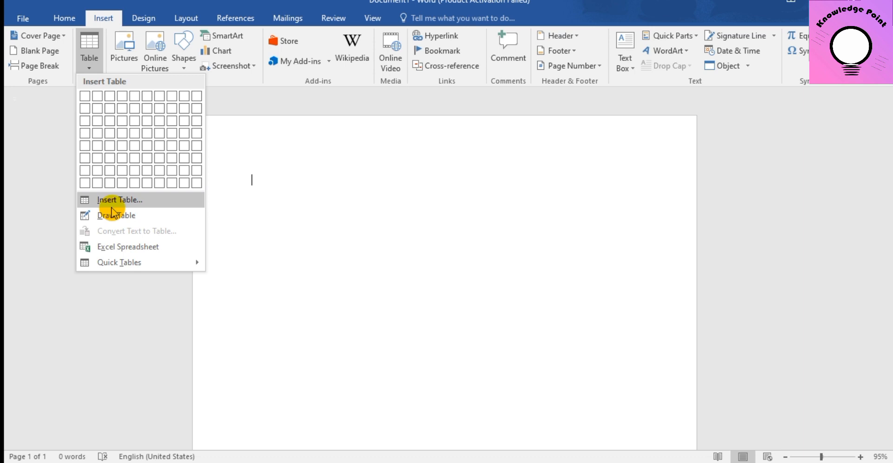
pyautogui.click(112, 206)
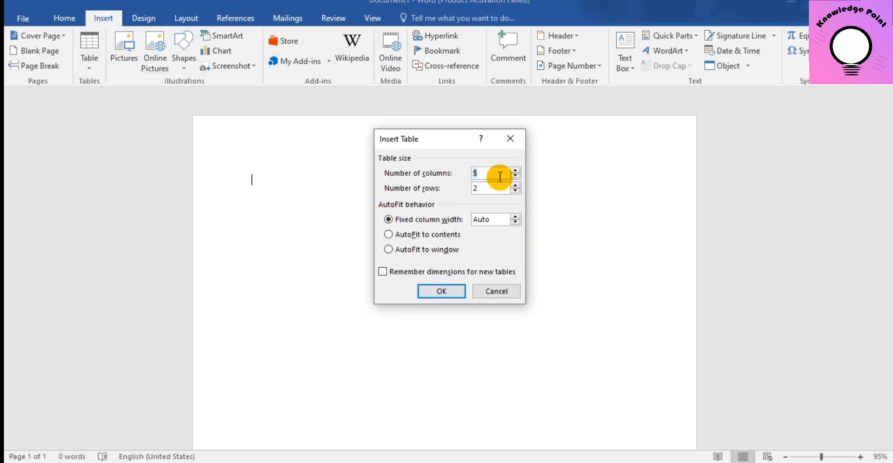
pyautogui.press('BackSpace')
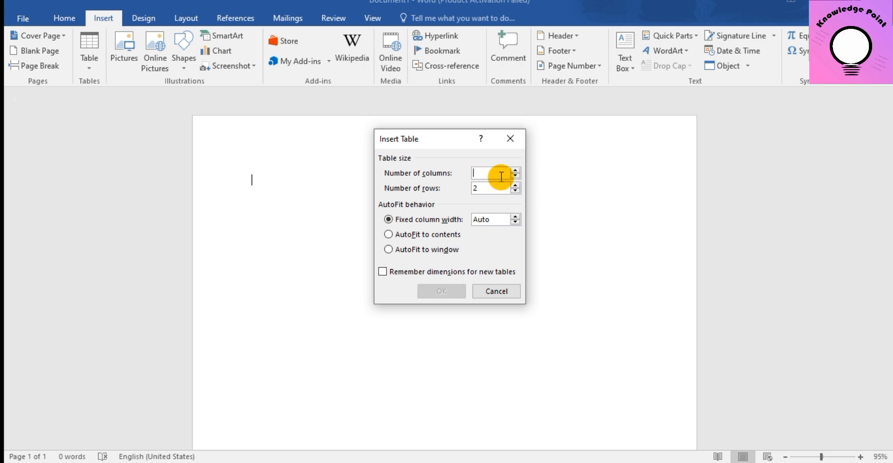
pyautogui.write('50')
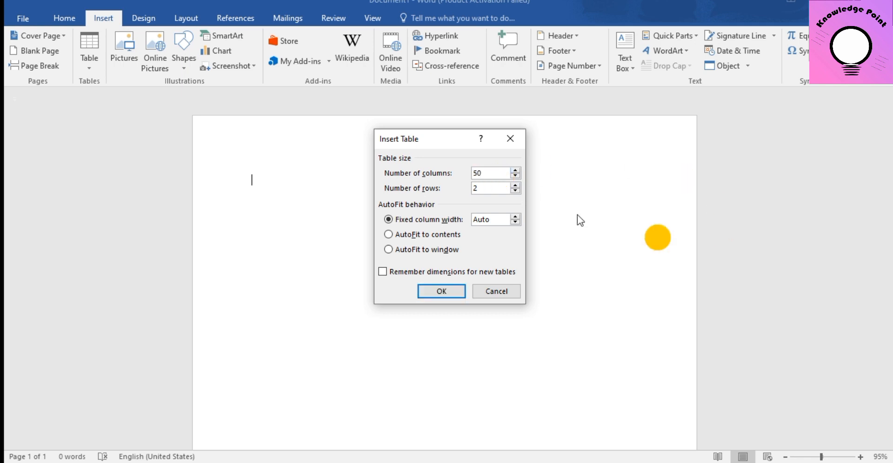
pyautogui.moveTo(485, 192); pyautogui.dragTo(429, 188)
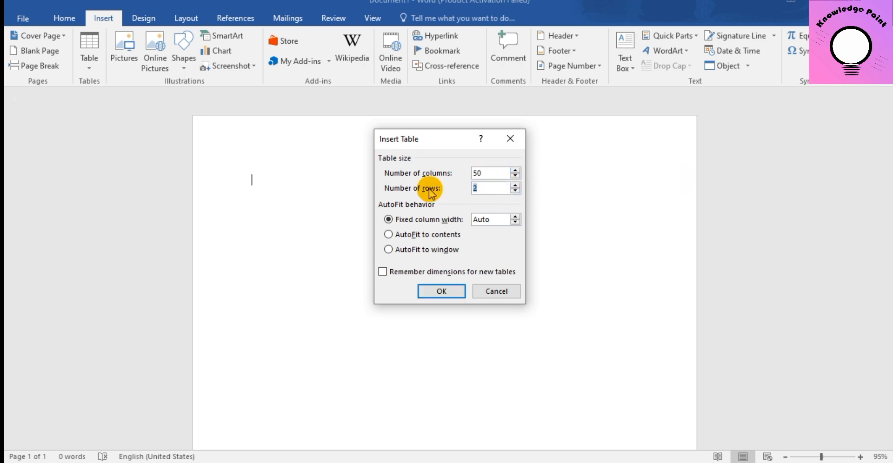
pyautogui.write('20')
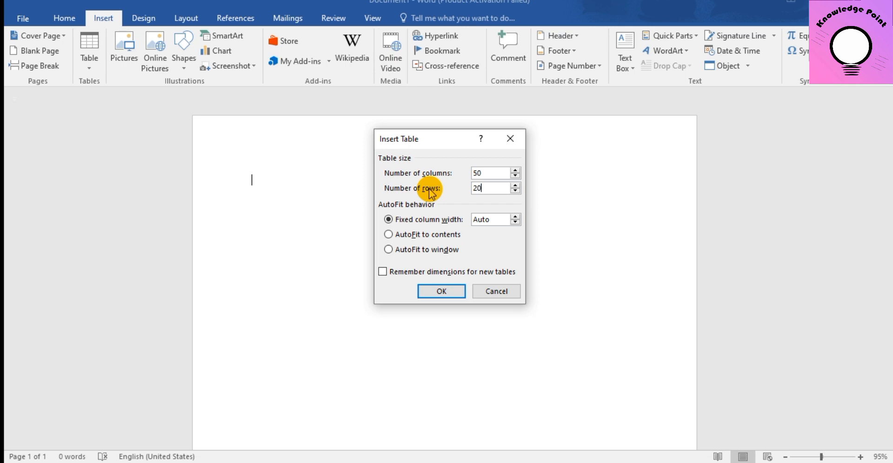
pyautogui.click(441, 291)
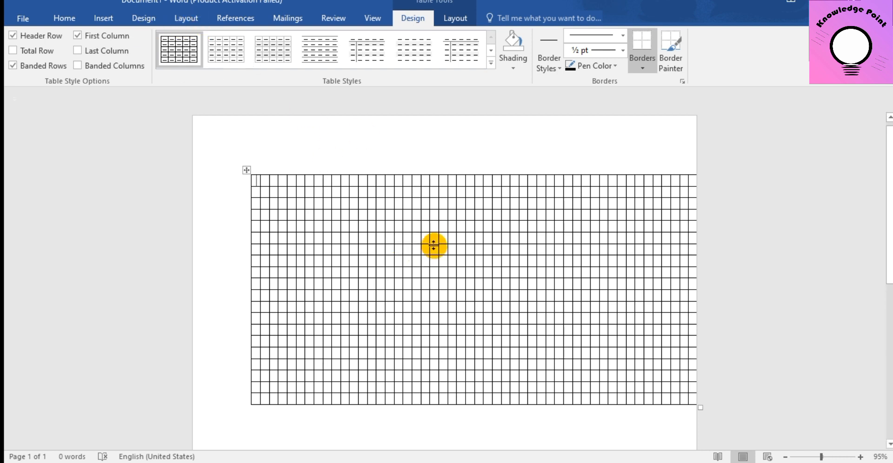
# Select the entire table and delete it from the document
pyautogui.click(246, 170)
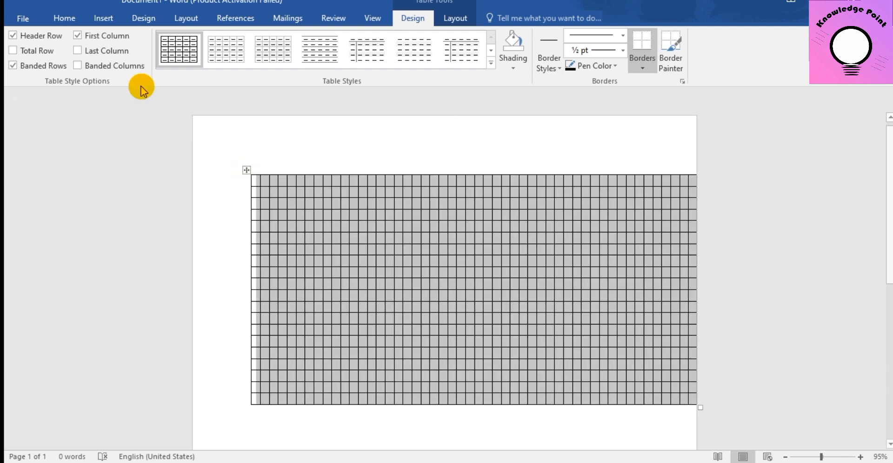
pyautogui.press('BackSpace')
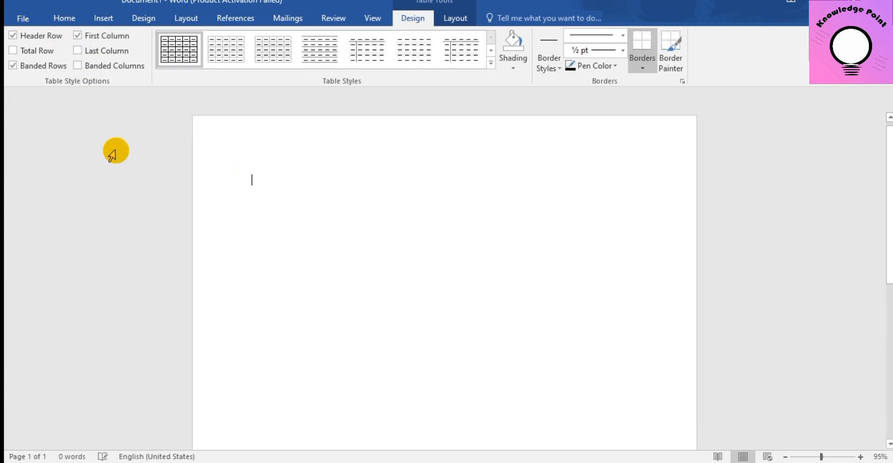
# Draw several separate freehand table boxes of different sizes across the page using Draw Table
pyautogui.click(110, 19)
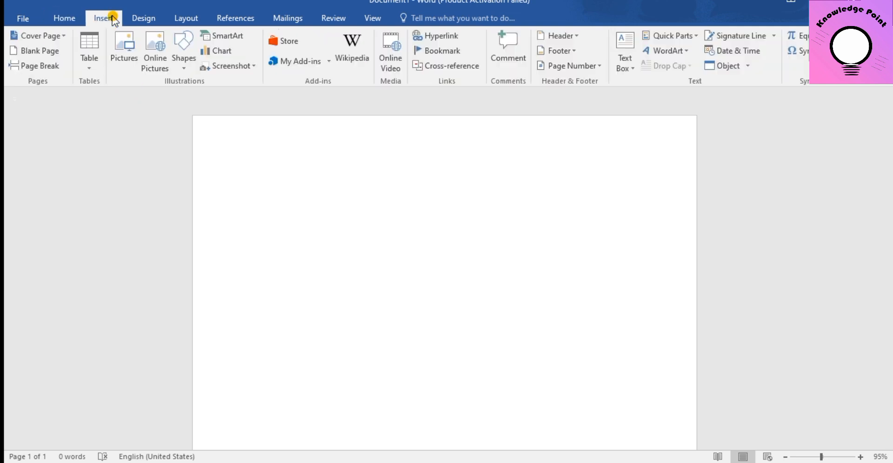
pyautogui.click(87, 69)
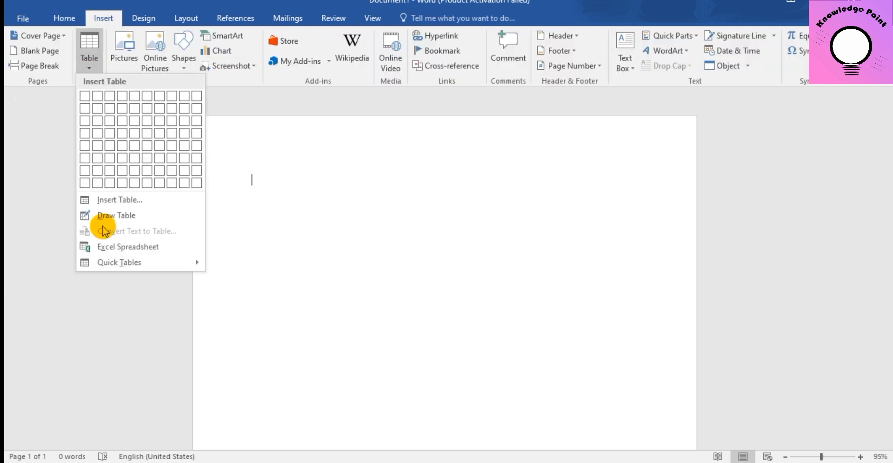
pyautogui.click(109, 216)
pyautogui.moveTo(251, 181)
pyautogui.mouseDown()
pyautogui.moveTo(251, 304)
pyautogui.moveTo(416, 307)
pyautogui.mouseUp()
pyautogui.moveTo(419, 177)
pyautogui.mouseDown()
pyautogui.moveTo(524, 217)
pyautogui.moveTo(610, 273)
pyautogui.mouseUp()
pyautogui.moveTo(465, 296); pyautogui.dragTo(596, 339)
pyautogui.moveTo(494, 252); pyautogui.dragTo(541, 276)
pyautogui.moveTo(517, 206); pyautogui.dragTo(542, 217)
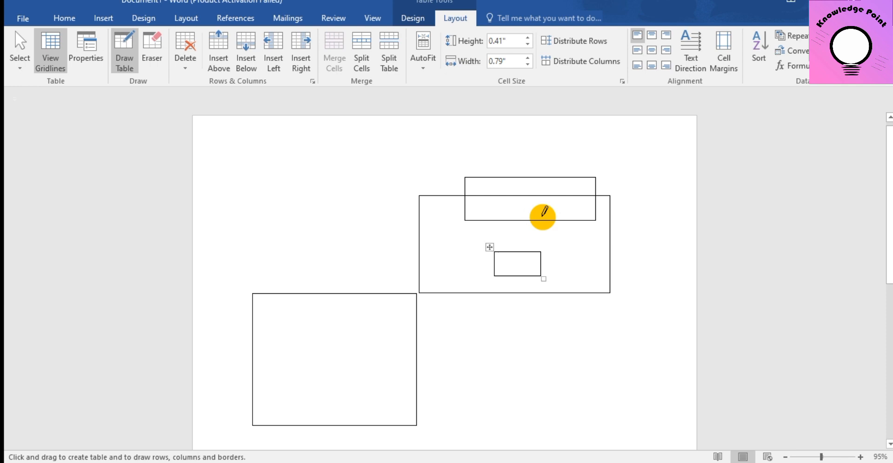
# Undo all the freehand-drawn tables so the page is blank
pyautogui.hotkey('ctrl', 'z')
pyautogui.hotkey('ctrl', 'z')
pyautogui.hotkey('ctrl', 'z')
pyautogui.hotkey('ctrl', 'z')
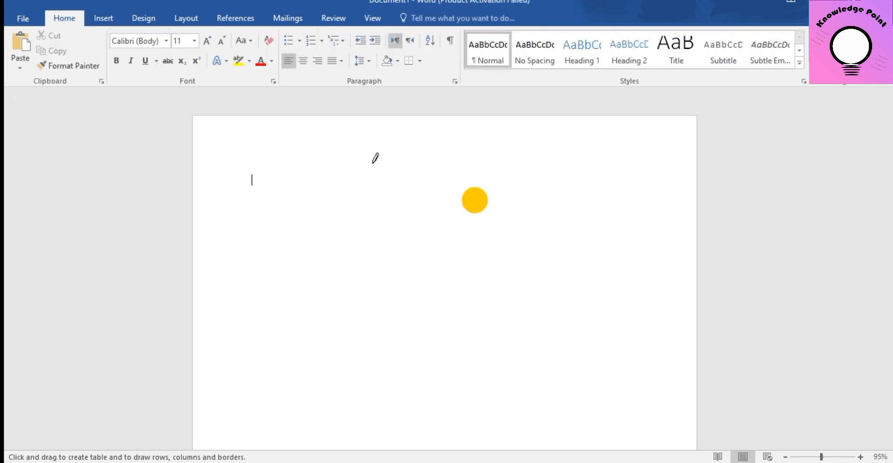
# Try inserting the built-in Calendar 2 quick table into the blank document
pyautogui.click(102, 18)
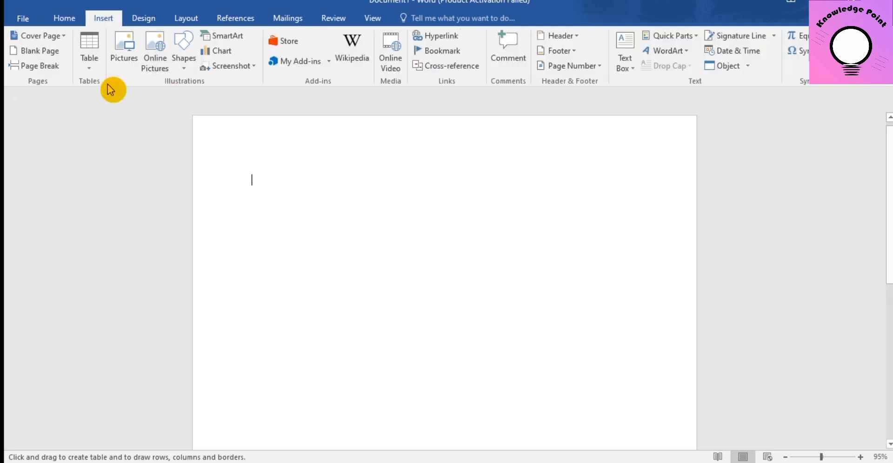
pyautogui.click(89, 68)
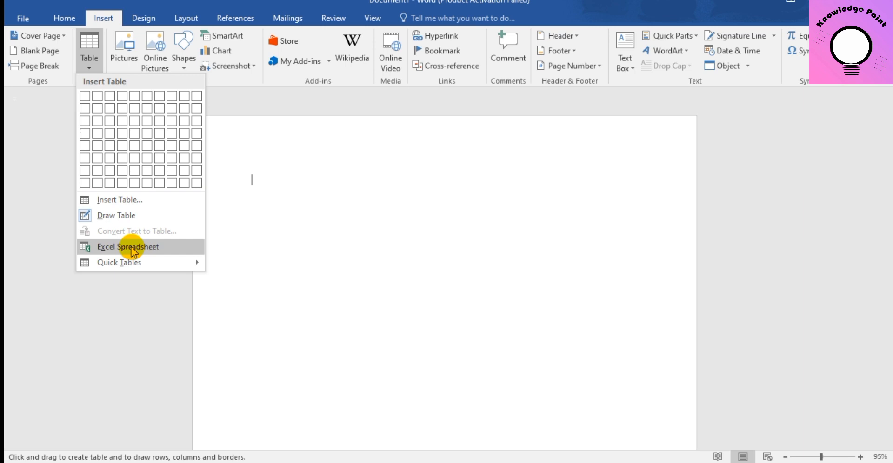
pyautogui.moveTo(134, 261)
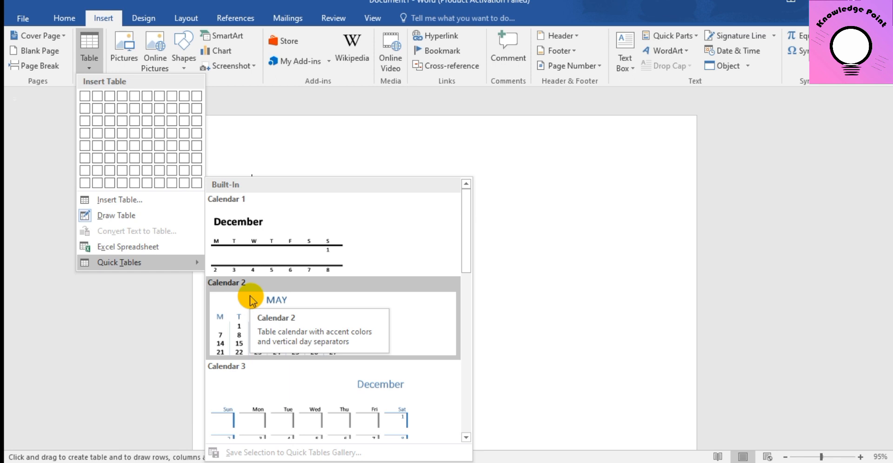
pyautogui.click(255, 306)
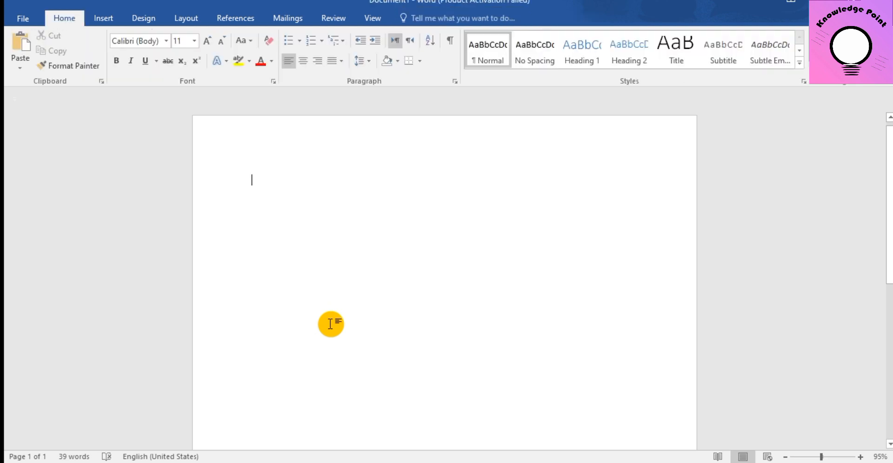
# Insert the picture download.png from the POLICE VERFICATION PIC folder on the Desktop
pyautogui.click(111, 22)
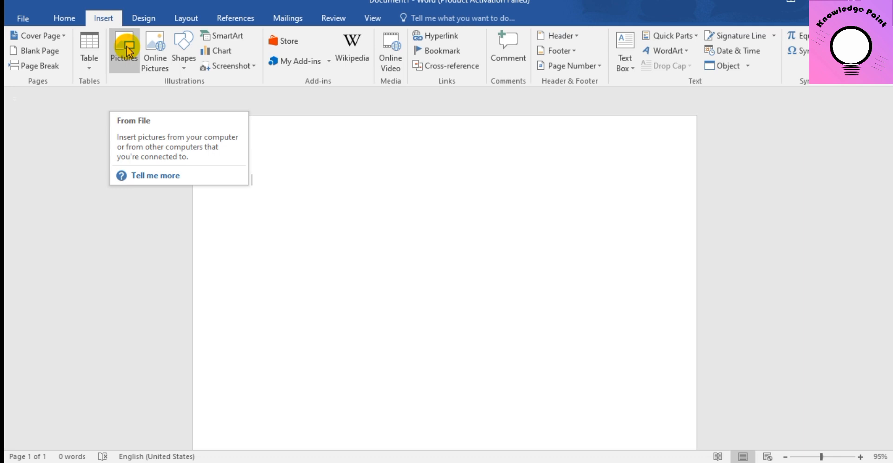
pyautogui.click(129, 51)
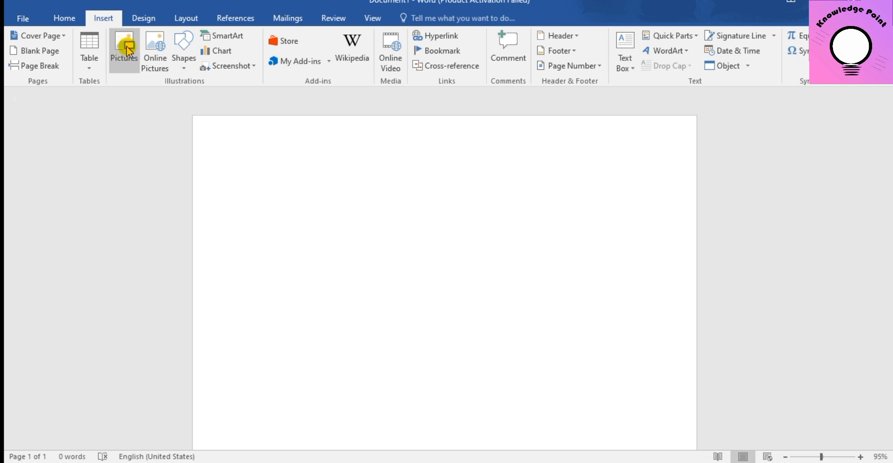
pyautogui.click(129, 51)
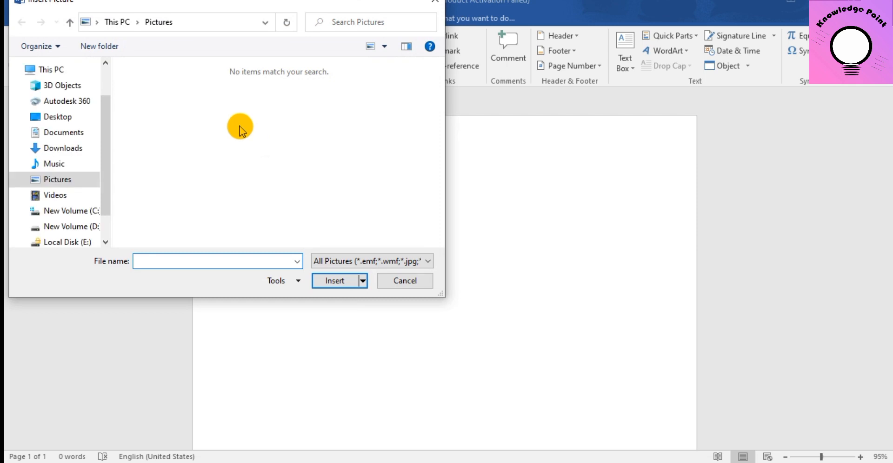
pyautogui.click(53, 118)
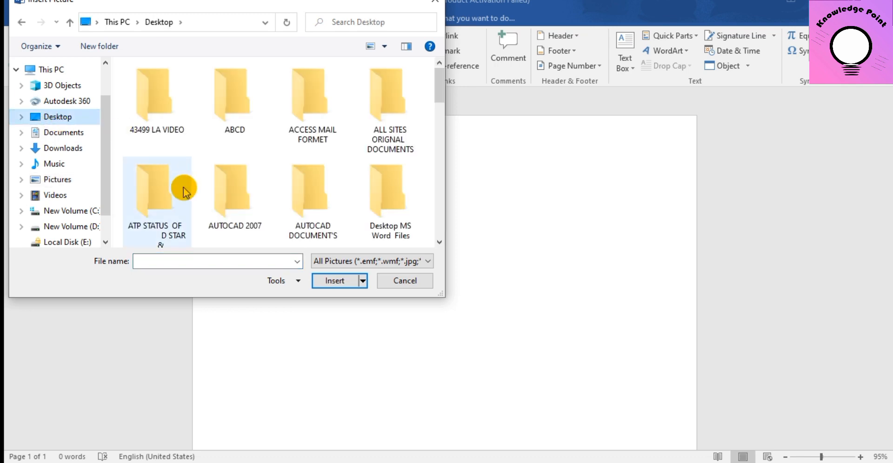
pyautogui.scroll(-4, 309, 135)
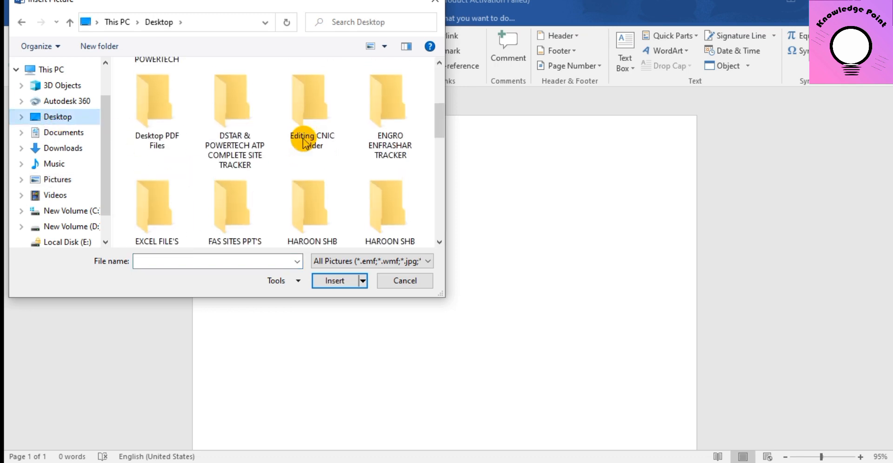
pyautogui.scroll(-10, 303, 139)
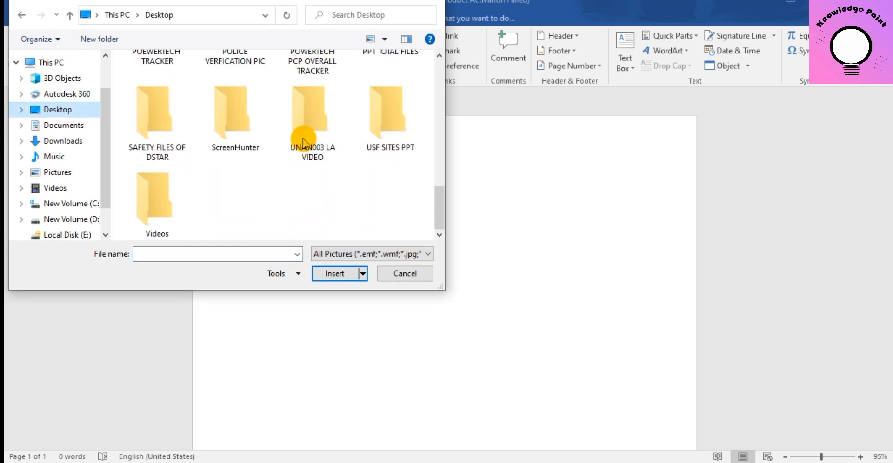
pyautogui.scroll(-3, 302, 138)
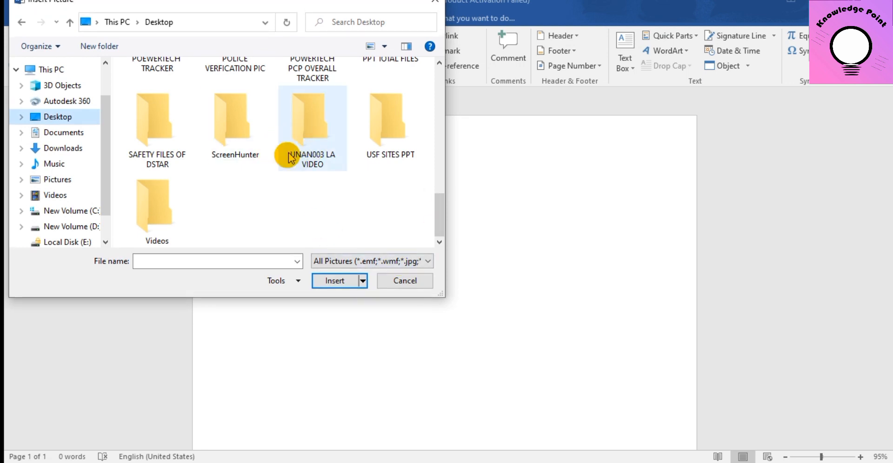
pyautogui.scroll(3, 289, 158)
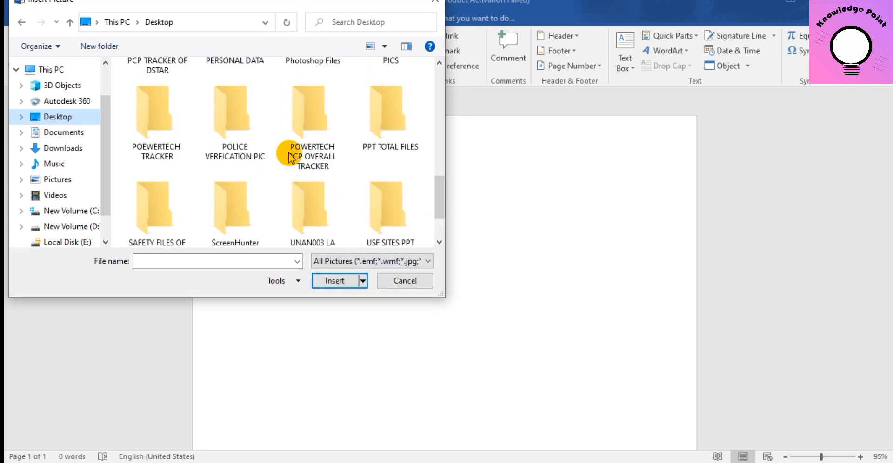
pyautogui.doubleClick(215, 124)
pyautogui.click(240, 123)
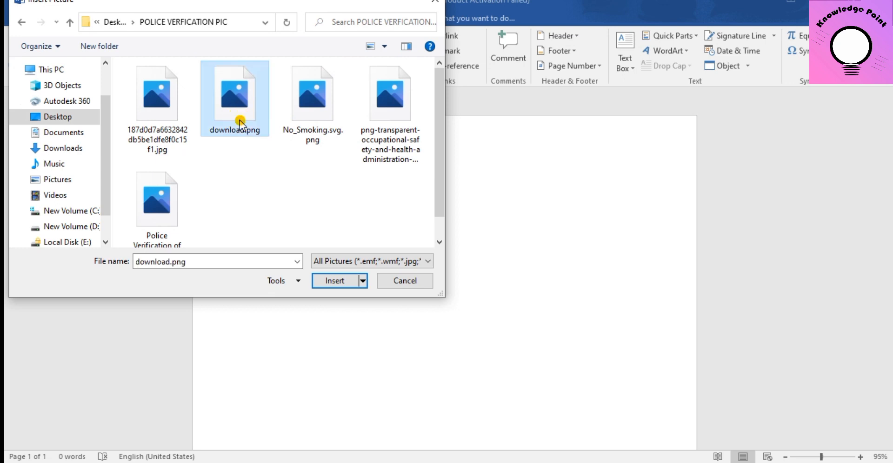
pyautogui.click(339, 279)
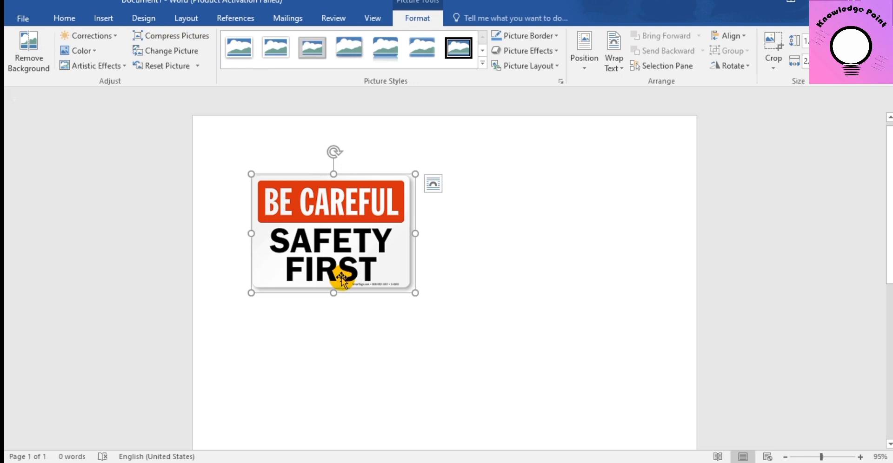
# Set the safety sign picture's text wrapping to Behind Text
pyautogui.click(548, 260)
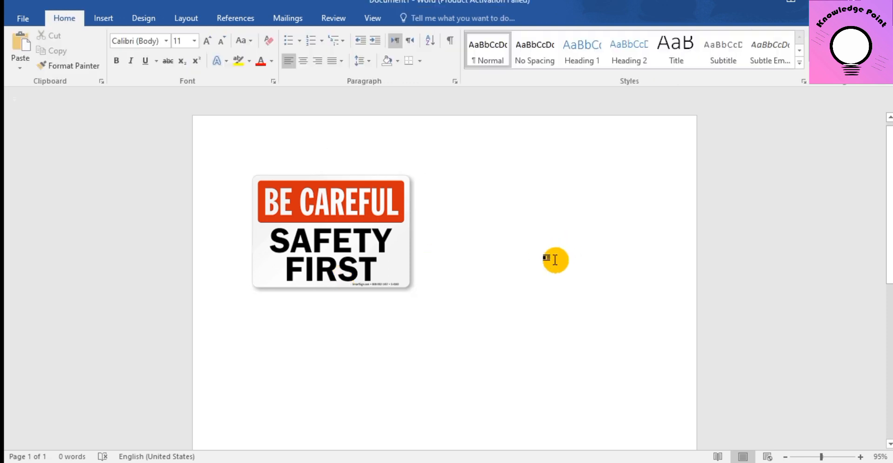
pyautogui.click(377, 216)
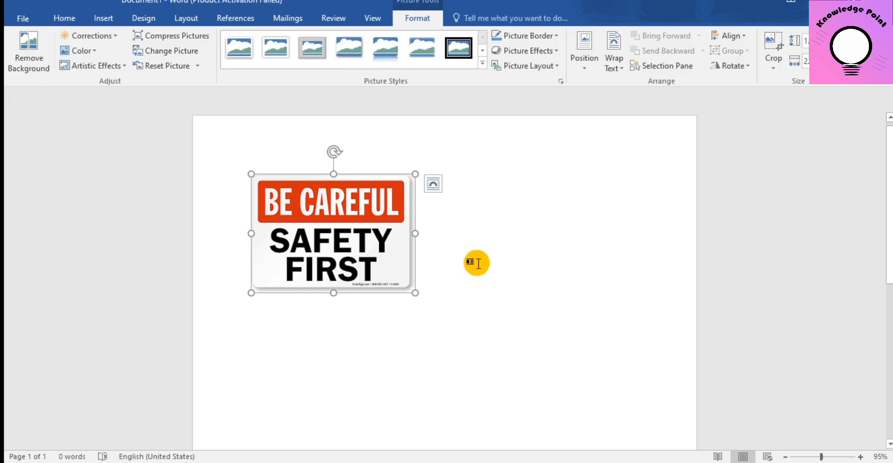
pyautogui.click(433, 184)
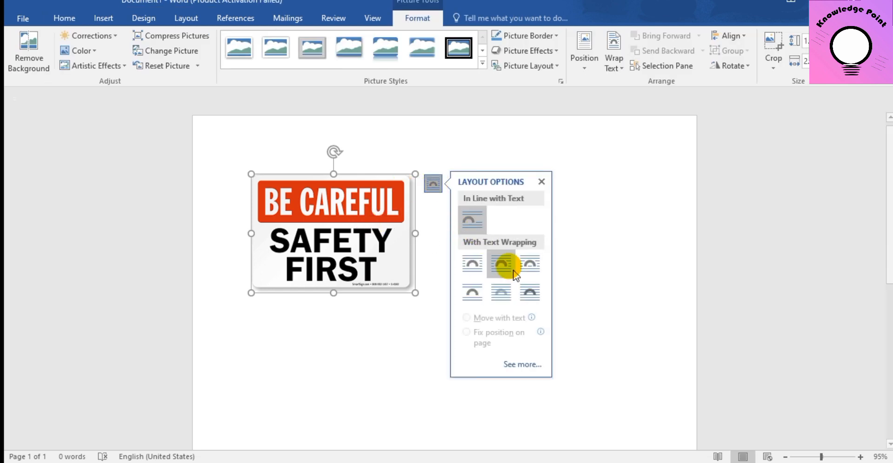
pyautogui.click(502, 294)
# Shrink the safety sign picture, move it to the page's upper-right corner, and deselect it
pyautogui.moveTo(327, 210); pyautogui.dragTo(325, 209)
pyautogui.moveTo(424, 277); pyautogui.dragTo(558, 301)
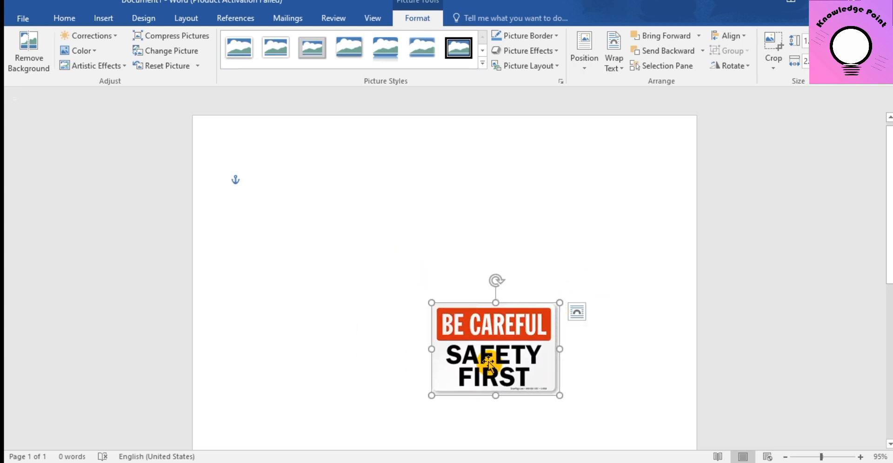
pyautogui.moveTo(488, 362); pyautogui.dragTo(606, 200)
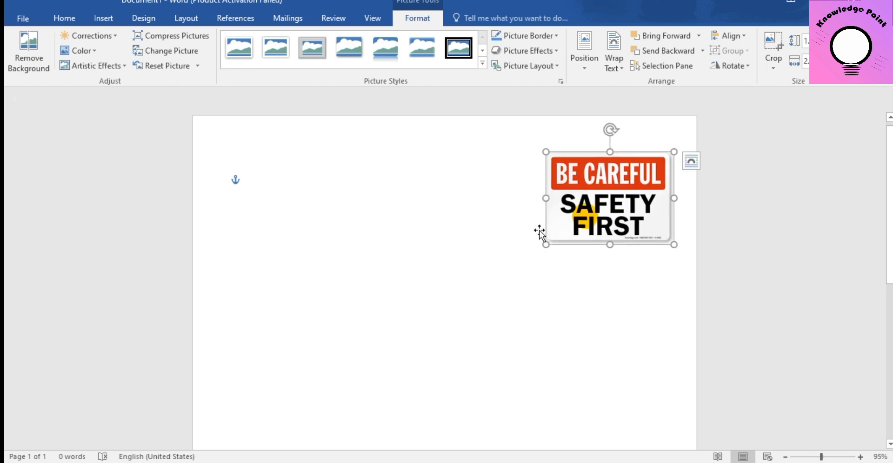
pyautogui.click(431, 240)
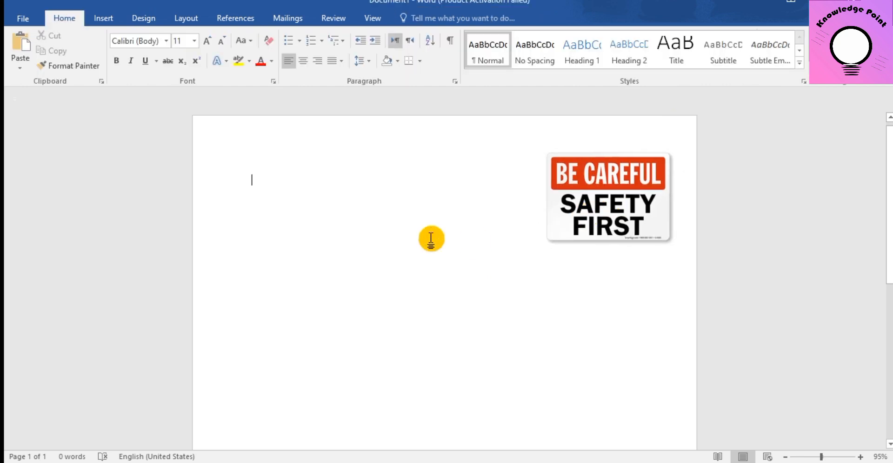
# Search for "google" with Bing Image Search for online pictures
pyautogui.click(102, 17)
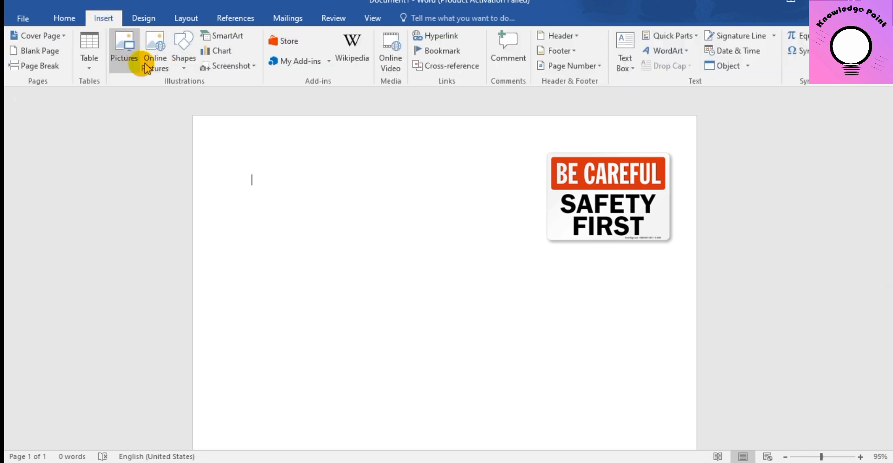
pyautogui.click(158, 68)
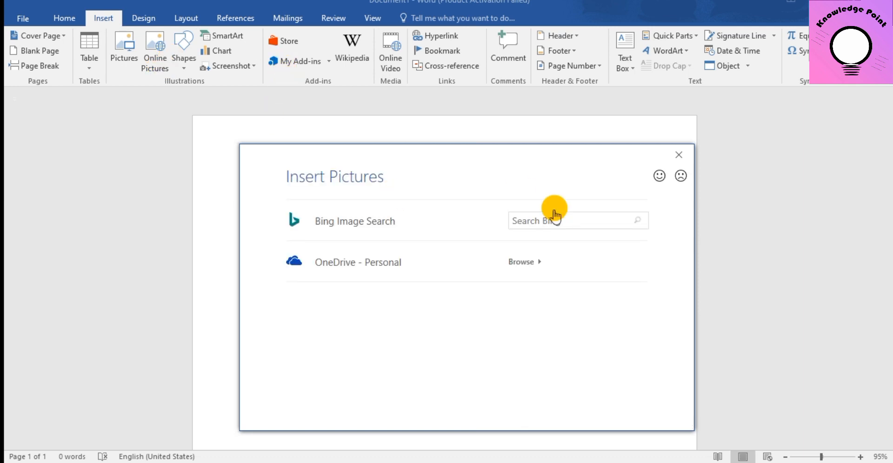
pyautogui.click(548, 221)
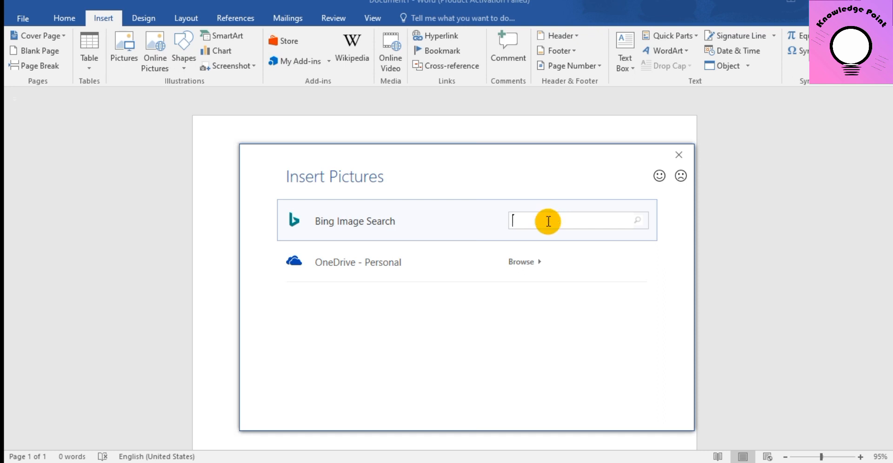
pyautogui.write('google')
pyautogui.press('Return')
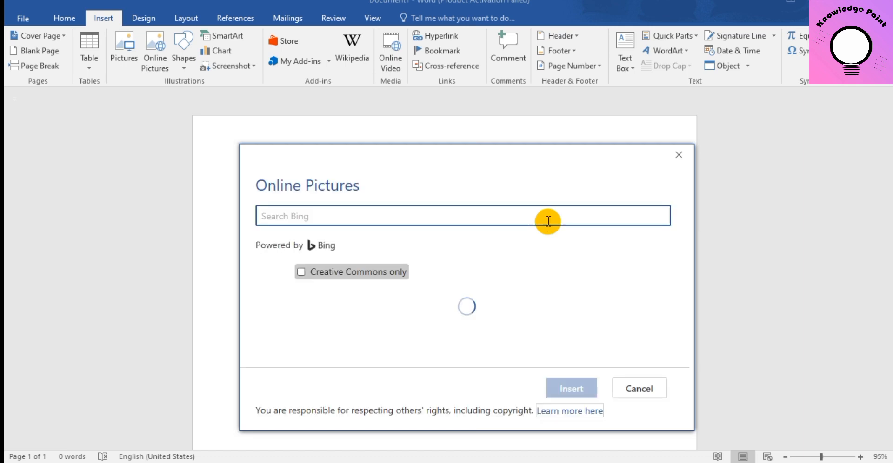
# Search Bing for "flowers" and insert the white daisy picture from the results
pyautogui.click(403, 219)
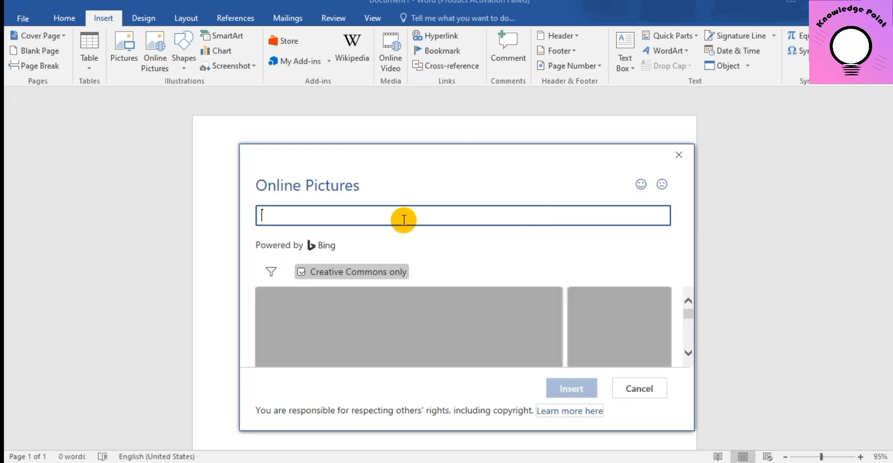
pyautogui.write('flowers')
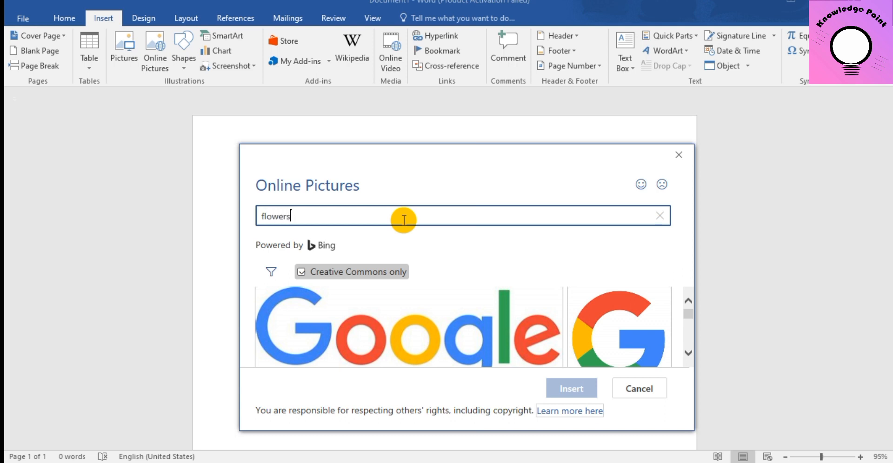
pyautogui.press('Return')
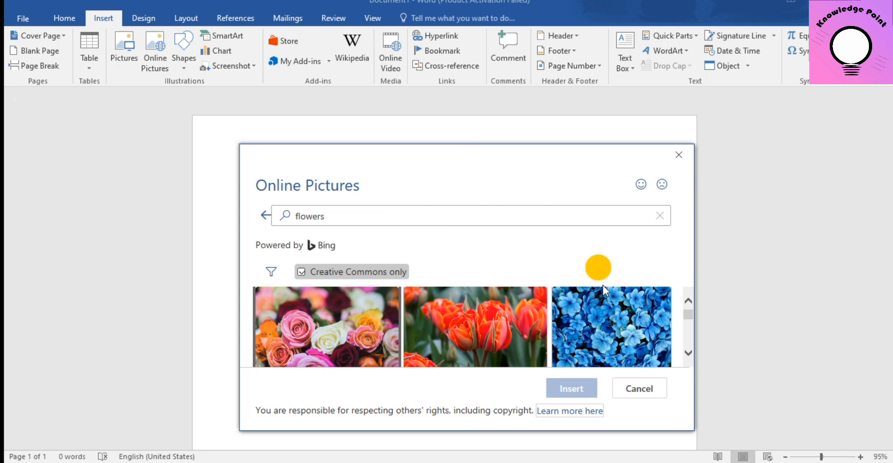
pyautogui.scroll(-2, 690, 320)
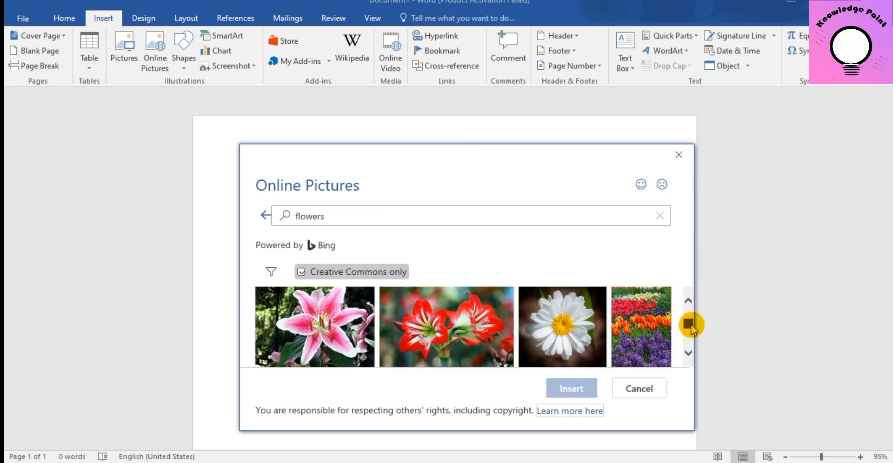
pyautogui.click(571, 329)
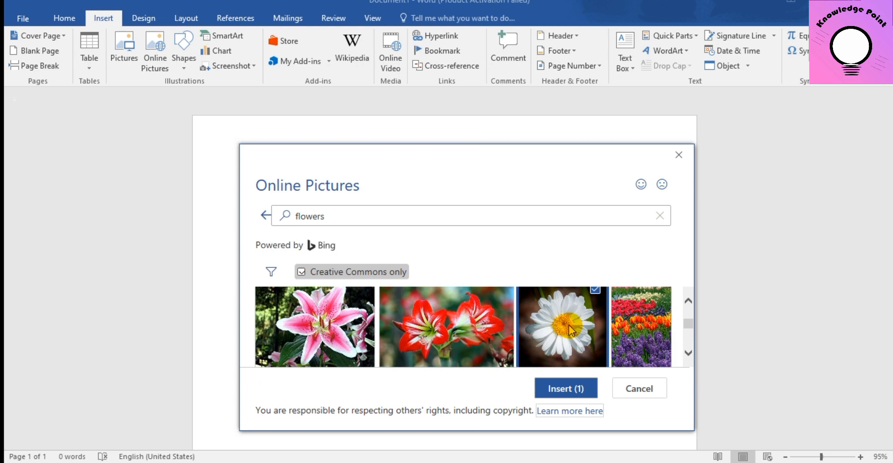
pyautogui.click(572, 390)
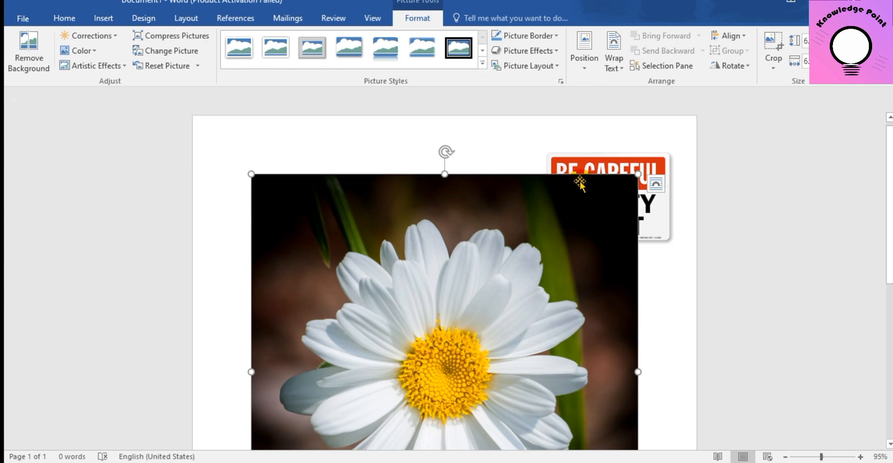
# Set the daisy picture's text wrapping to Tight and shrink it to less than half its inserted width
pyautogui.click(656, 183)
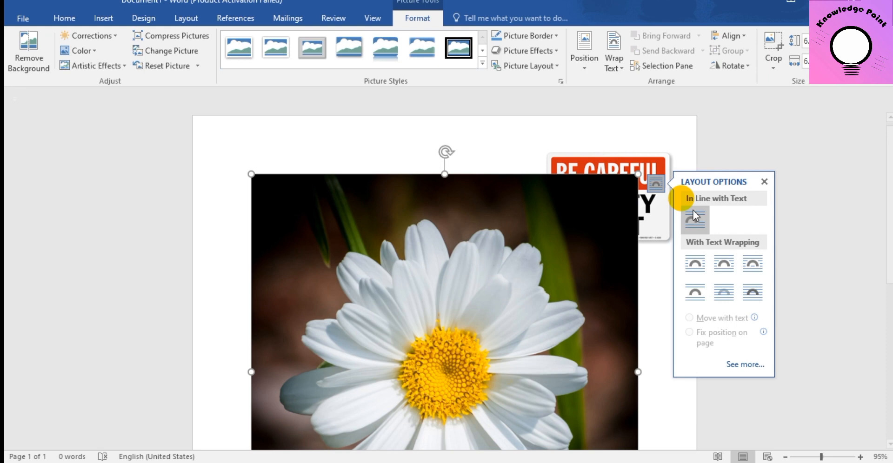
pyautogui.click(725, 270)
pyautogui.moveTo(638, 174); pyautogui.dragTo(320, 394)
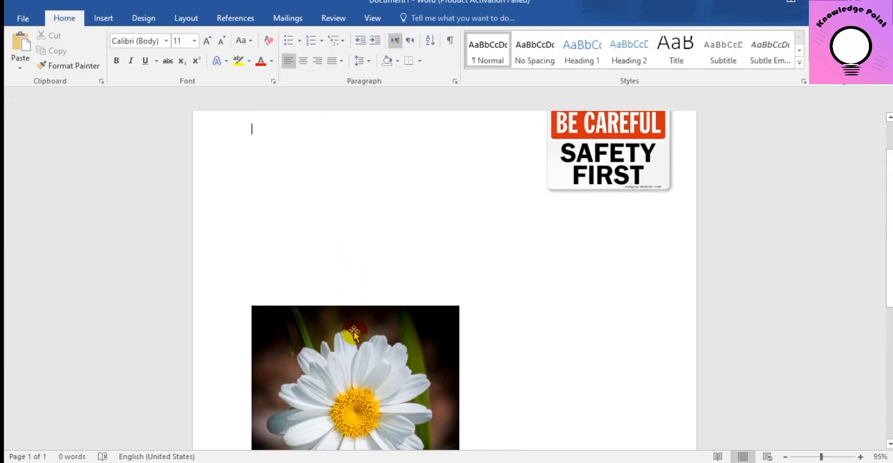
pyautogui.click(355, 332)
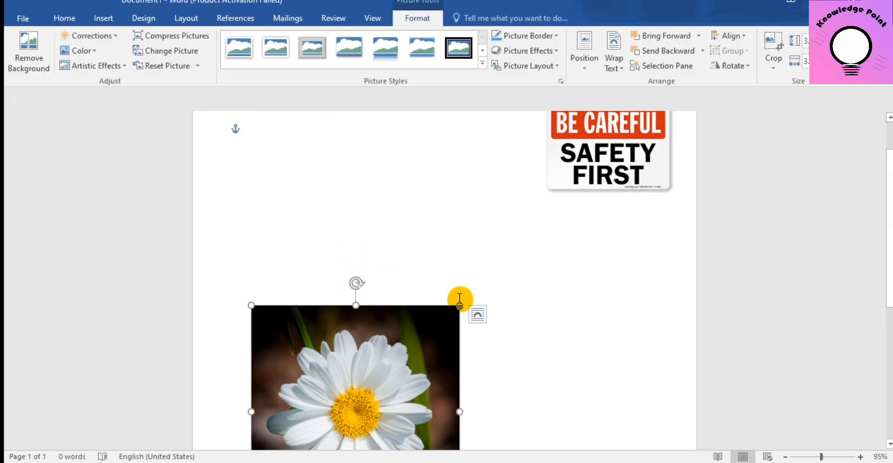
pyautogui.moveTo(459, 302); pyautogui.dragTo(395, 371)
# Move the daisy picture to the upper part of the page, to the left of the safety sign with a gap between them
pyautogui.scroll(-5, 329, 404)
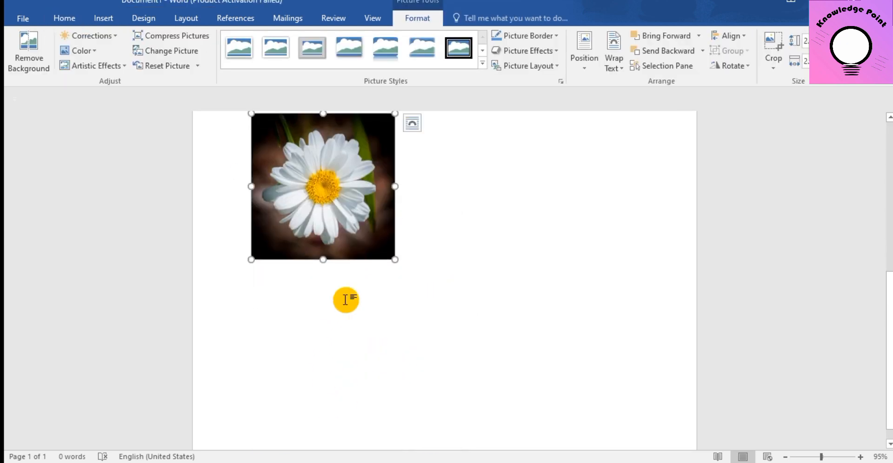
pyautogui.moveTo(322, 215); pyautogui.dragTo(497, 208)
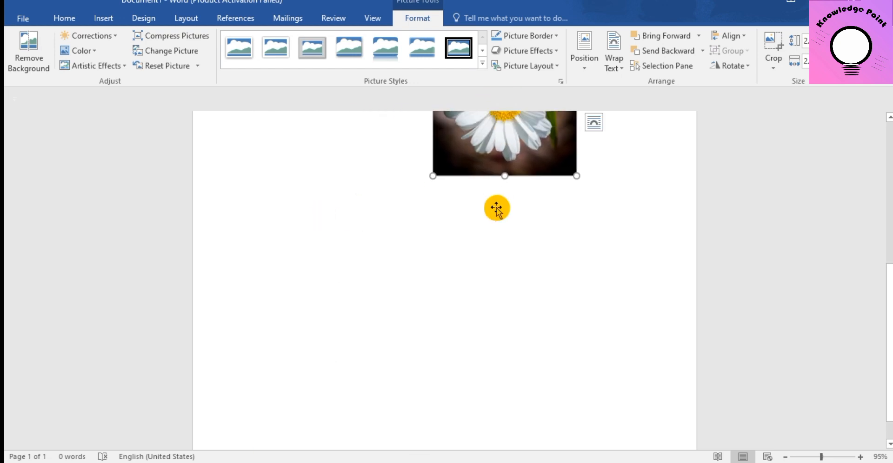
pyautogui.scroll(6, 497, 208)
pyautogui.moveTo(502, 304); pyautogui.dragTo(446, 135)
pyautogui.click(550, 332)
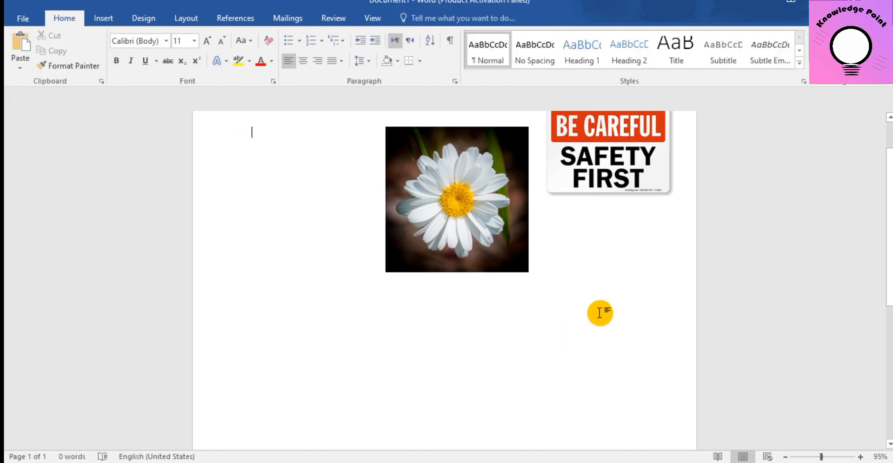
pyautogui.scroll(3, 599, 313)
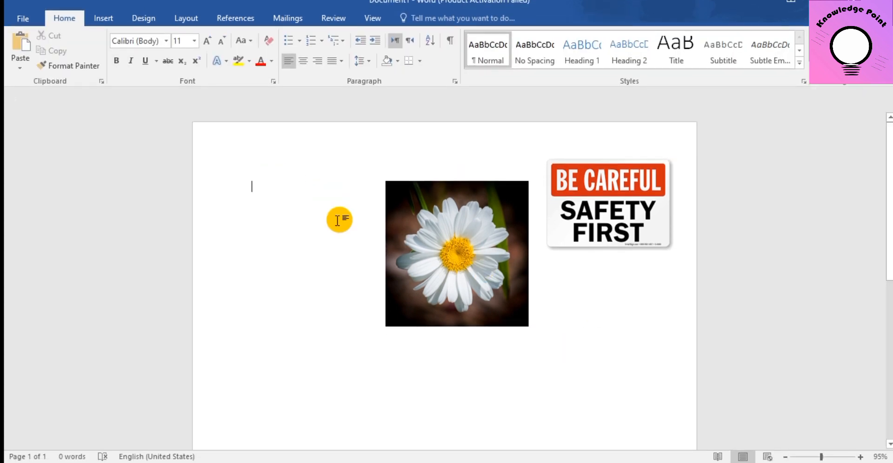
pyautogui.click(103, 20)
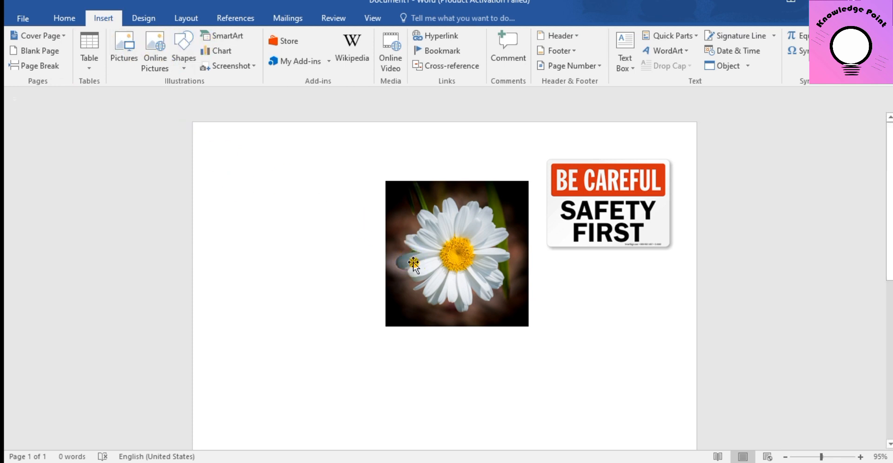
pyautogui.moveTo(413, 263); pyautogui.dragTo(336, 277)
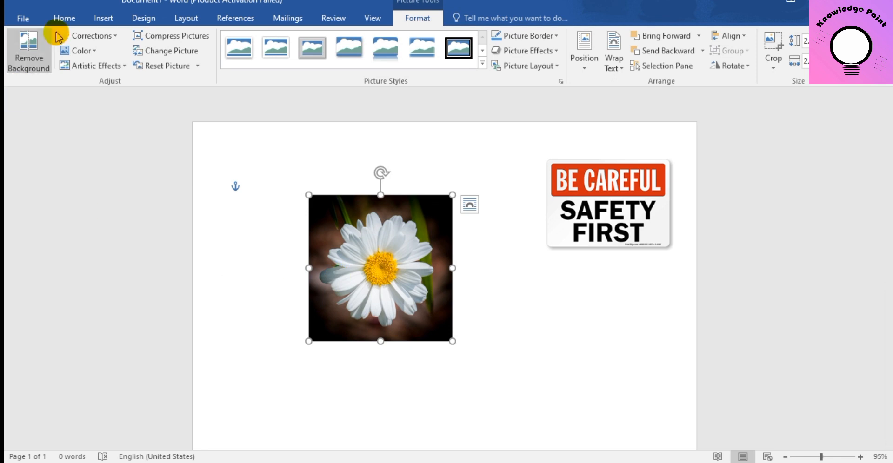
# Select all the document's content and delete both the daisy and safety sign pictures
pyautogui.click(96, 21)
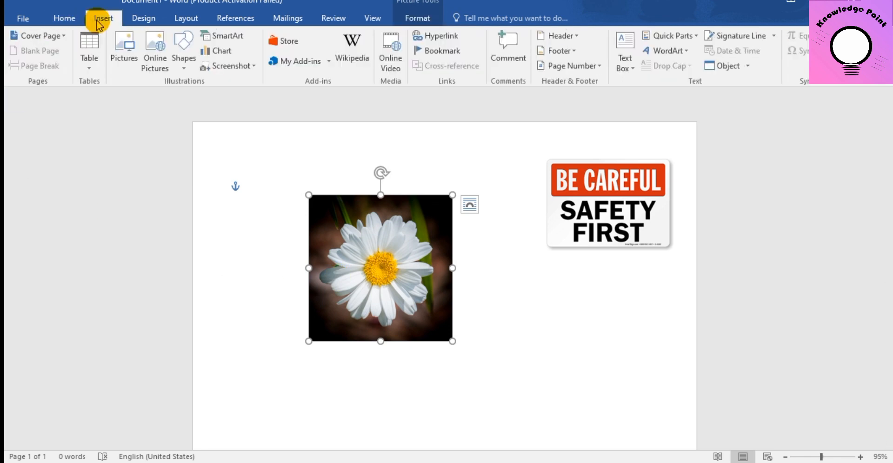
pyautogui.hotkey('ctrl', 'a')
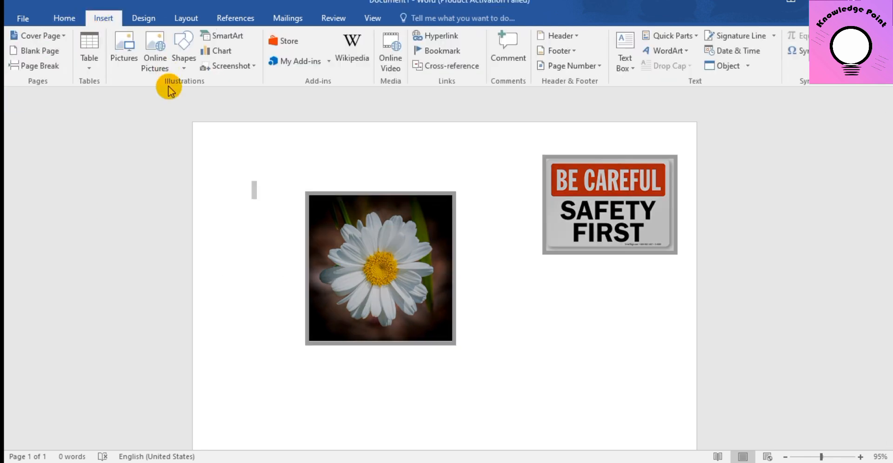
pyautogui.press('Delete')
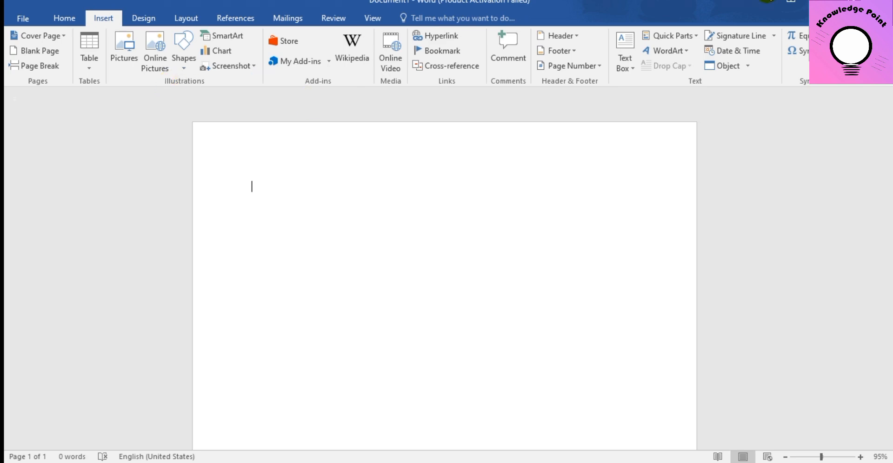